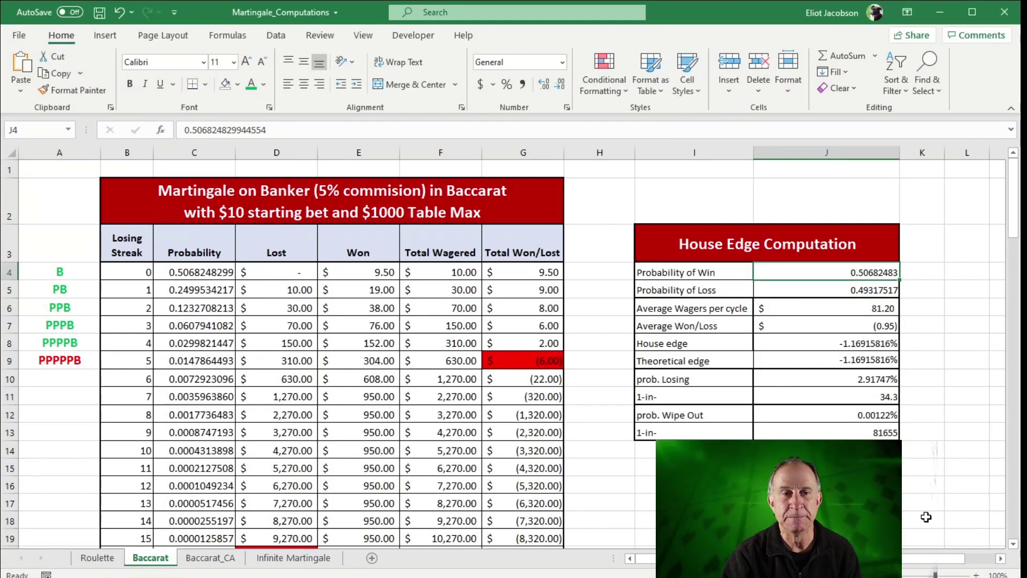
Glance at the Roulette sheet, then review Baccarat's Probability heading and PPPPPB losing-streak label in A9.
left_click(97, 557)
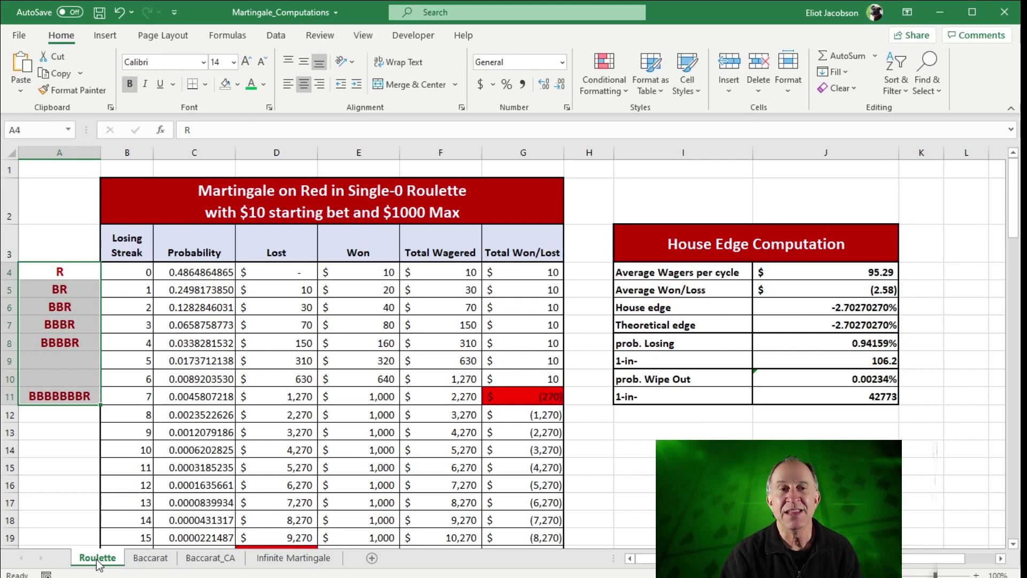
left_click(151, 557)
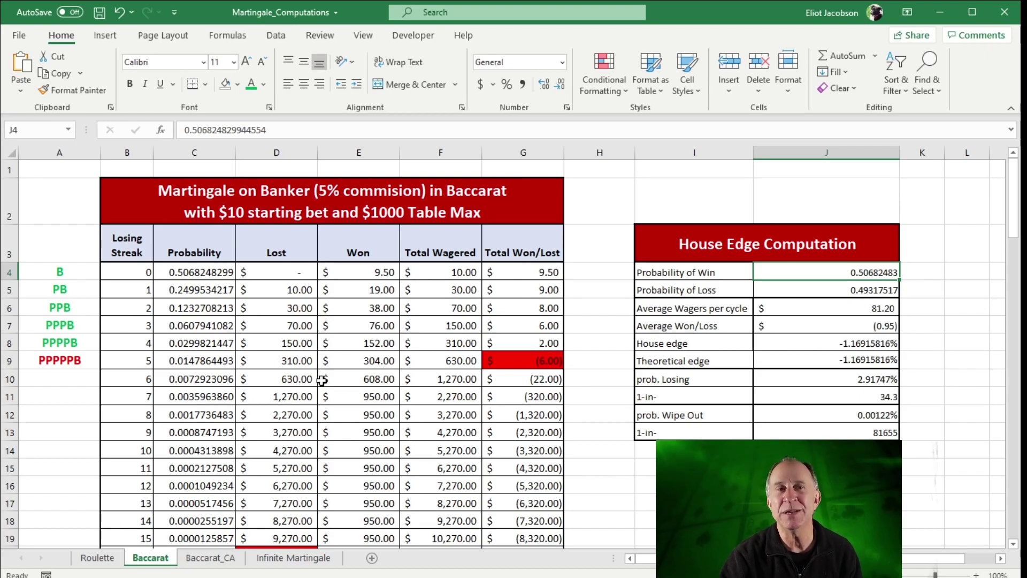
left_click(208, 250)
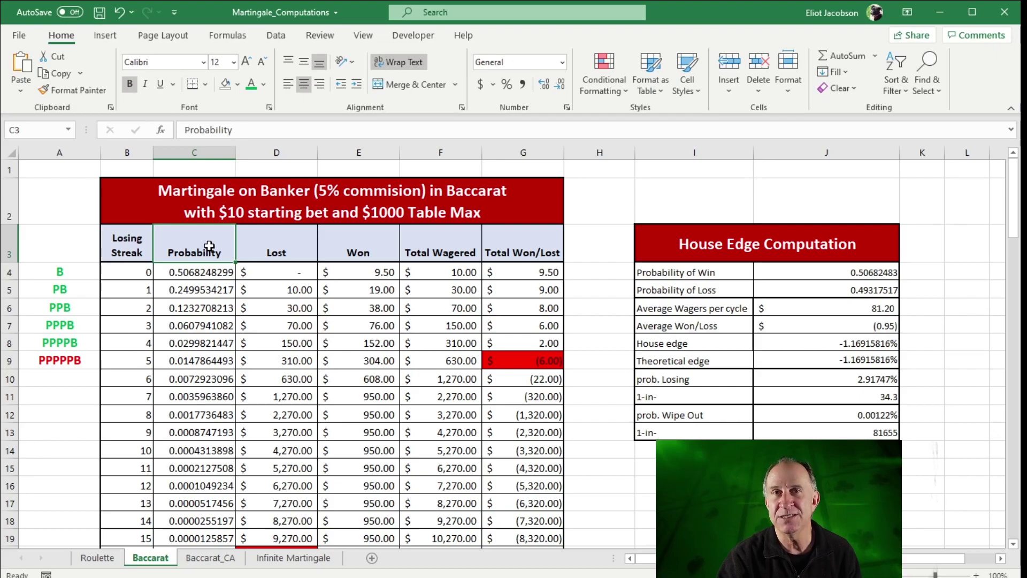
left_click(56, 360)
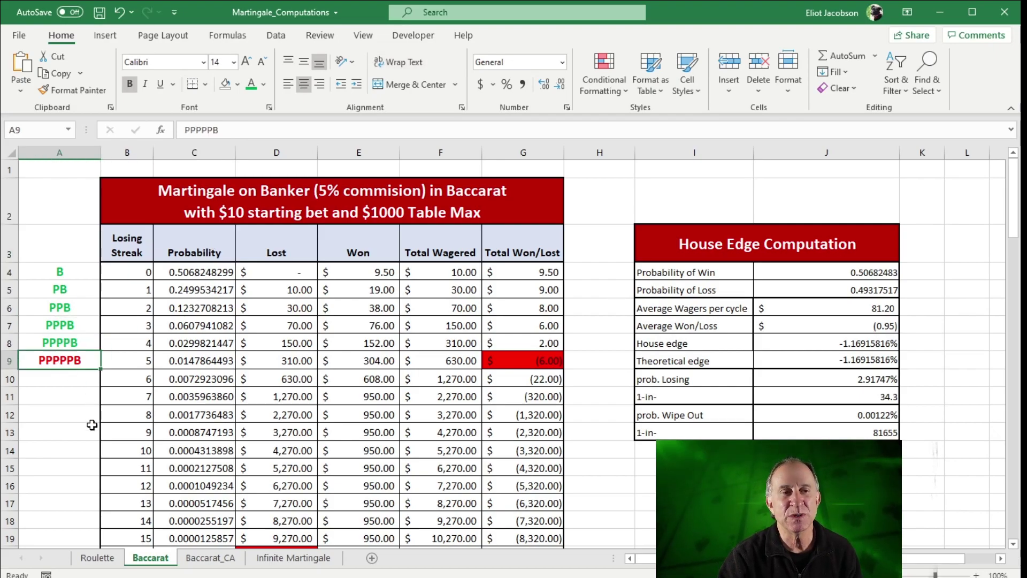
Compare Probability of Win 0.50682483 in J4 with Probability of Loss =1-J4, giving 0.49317517.
left_click(851, 274)
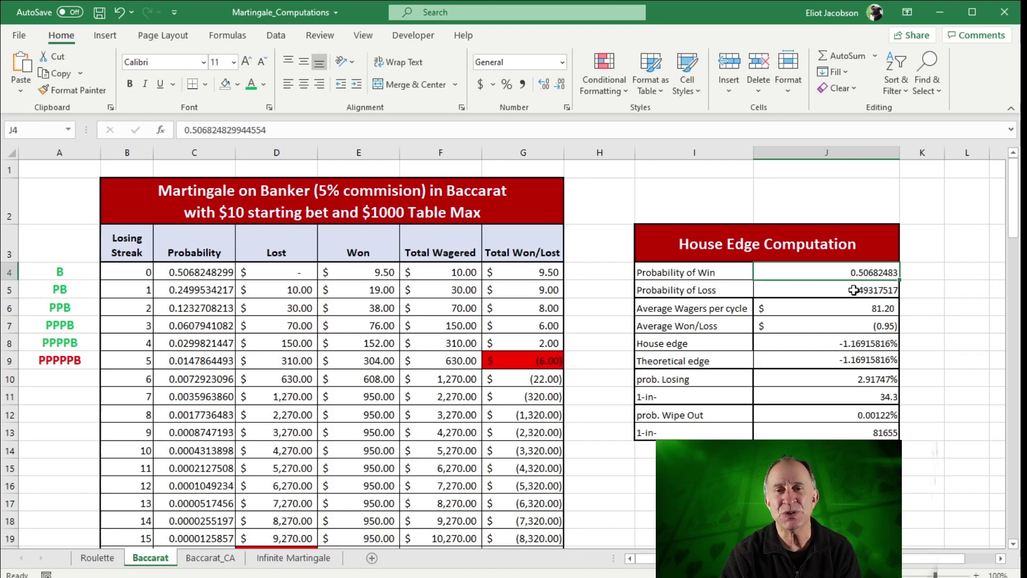
left_click(854, 290)
left_click(847, 270)
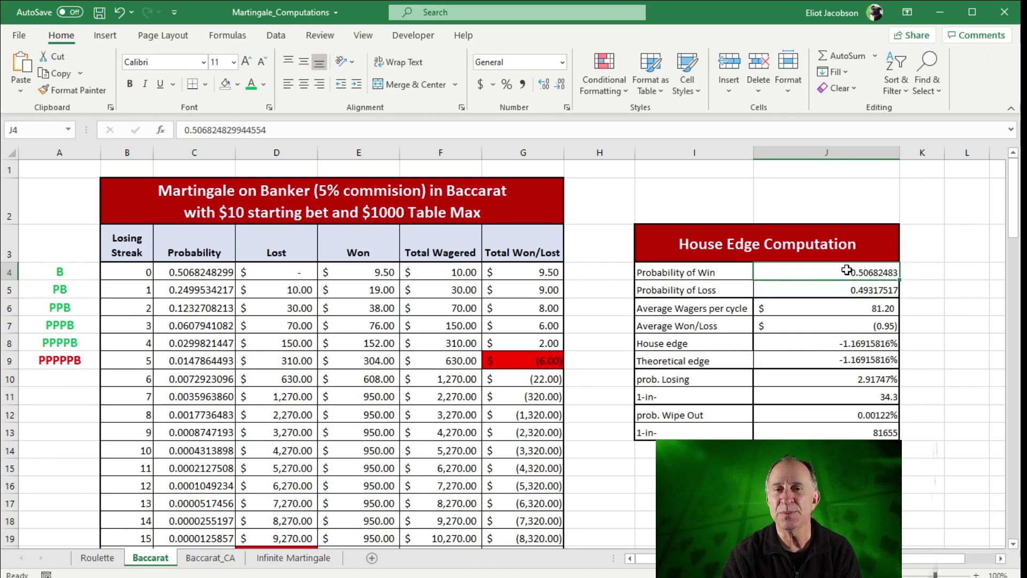
left_click(816, 289)
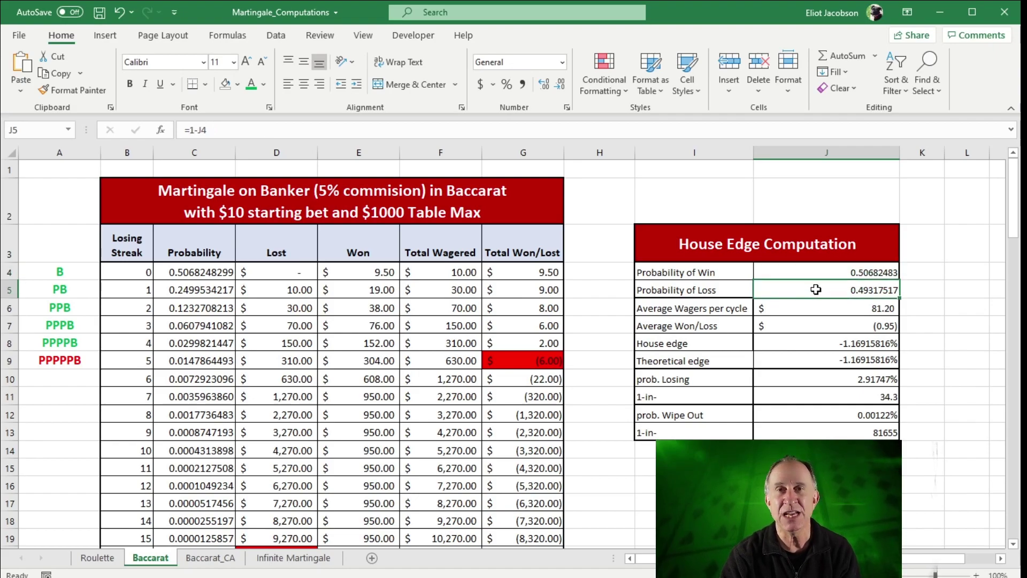
left_click(205, 560)
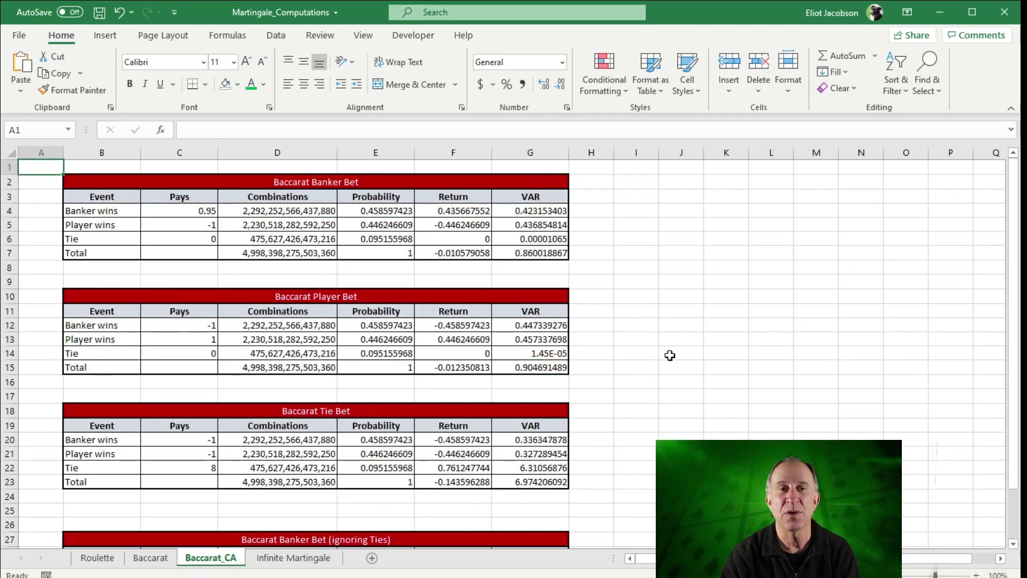
scroll(670, 353, "down", 3)
scroll(670, 355, "down", 2)
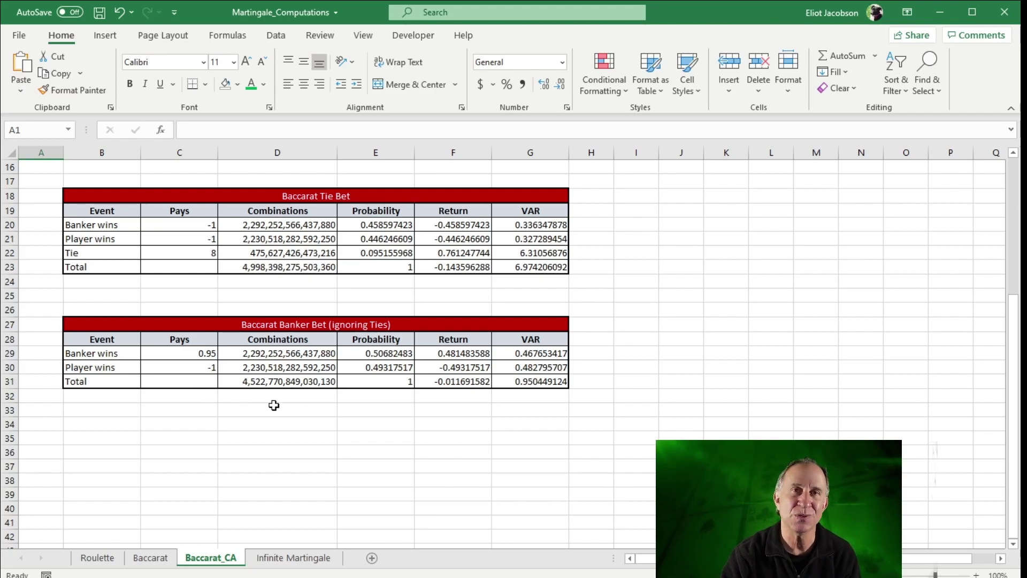
scroll(273, 404, "up", 5)
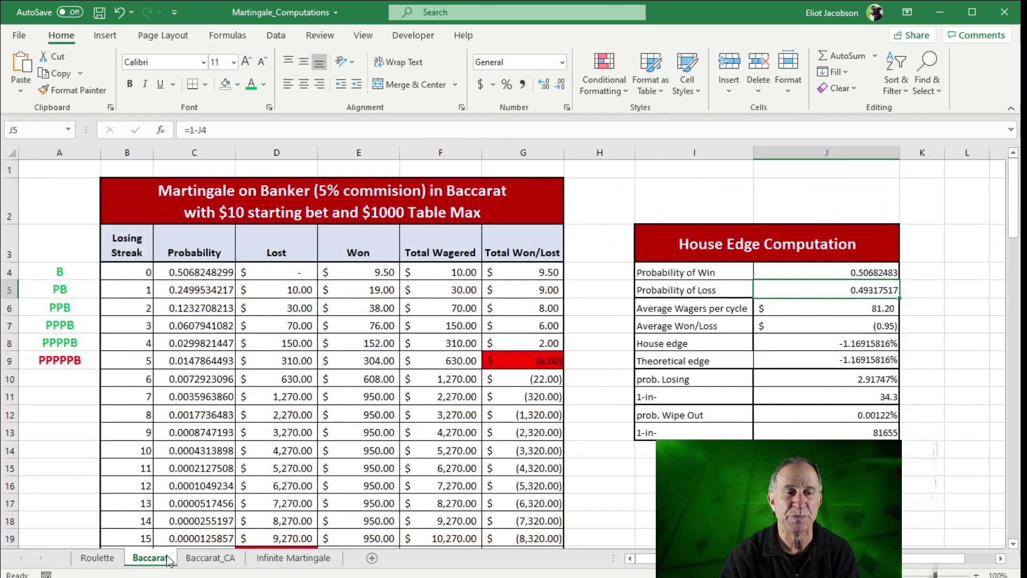
Show C9's streak probability formula =($J$4)*($J$5)^B9 in the formula bar on the Baccarat sheet.
left_click(167, 558)
left_click(171, 362)
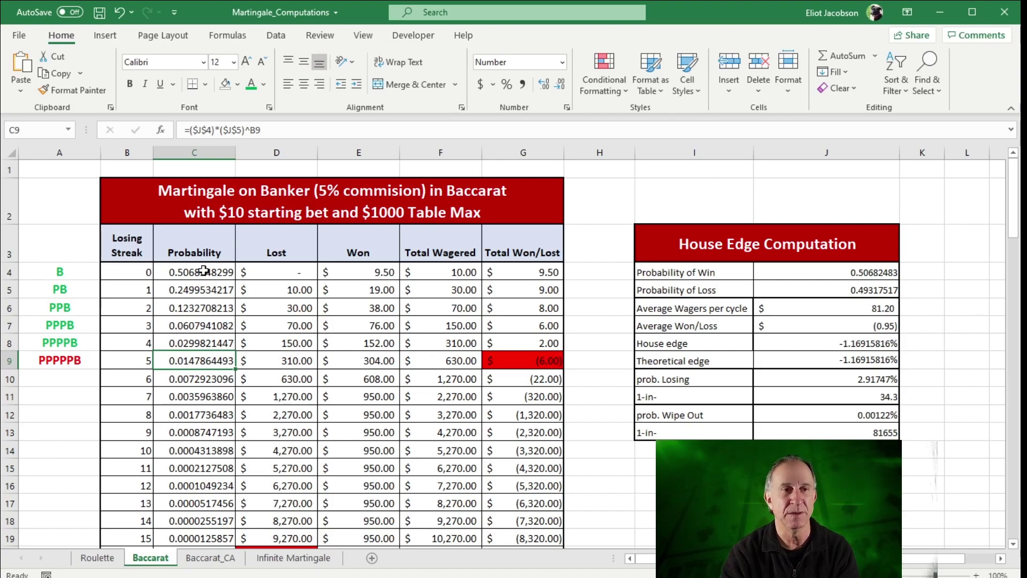
left_click(262, 130)
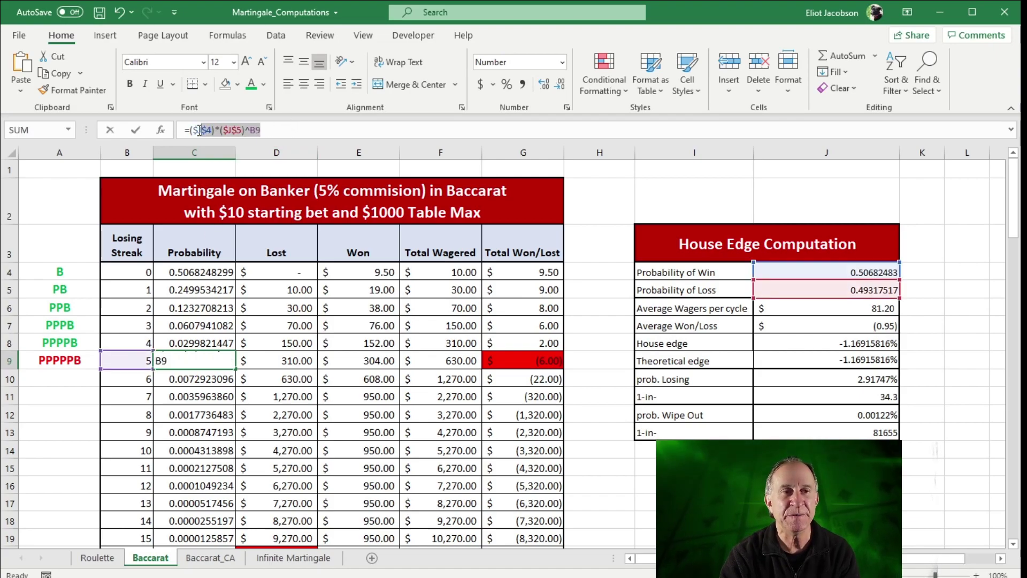
left_click_drag(199, 130, 189, 130)
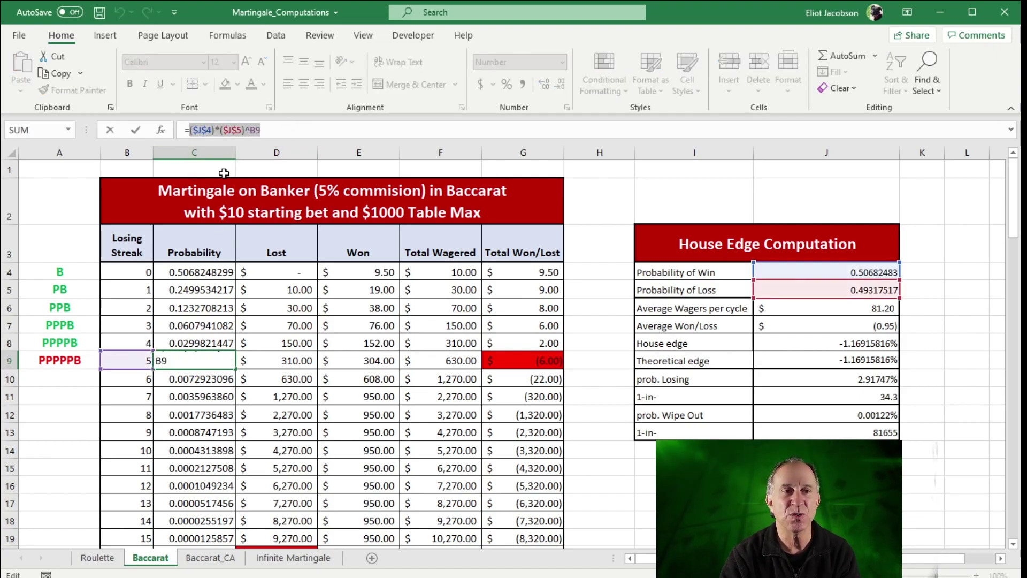
left_click(236, 131)
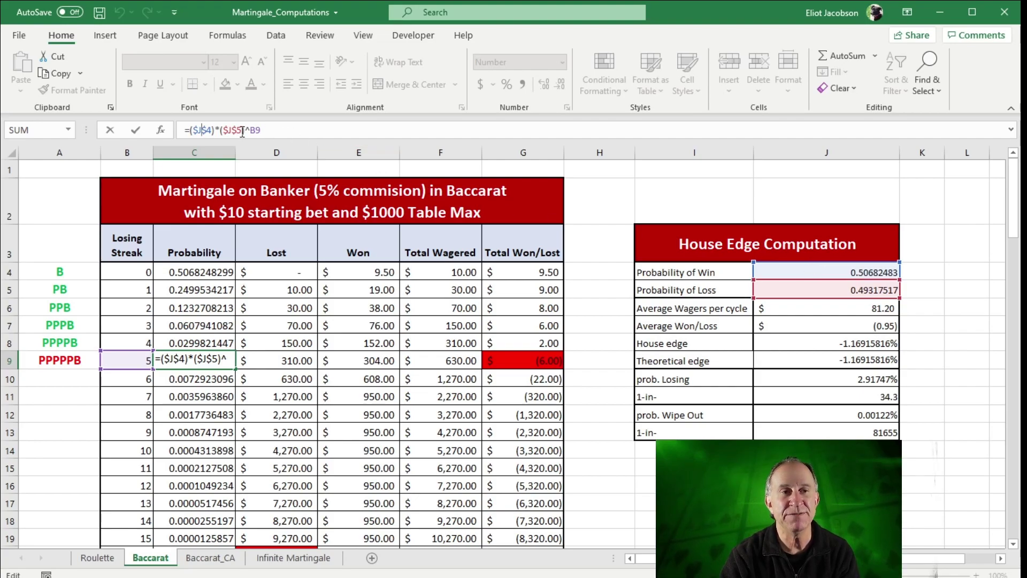
left_click(819, 284)
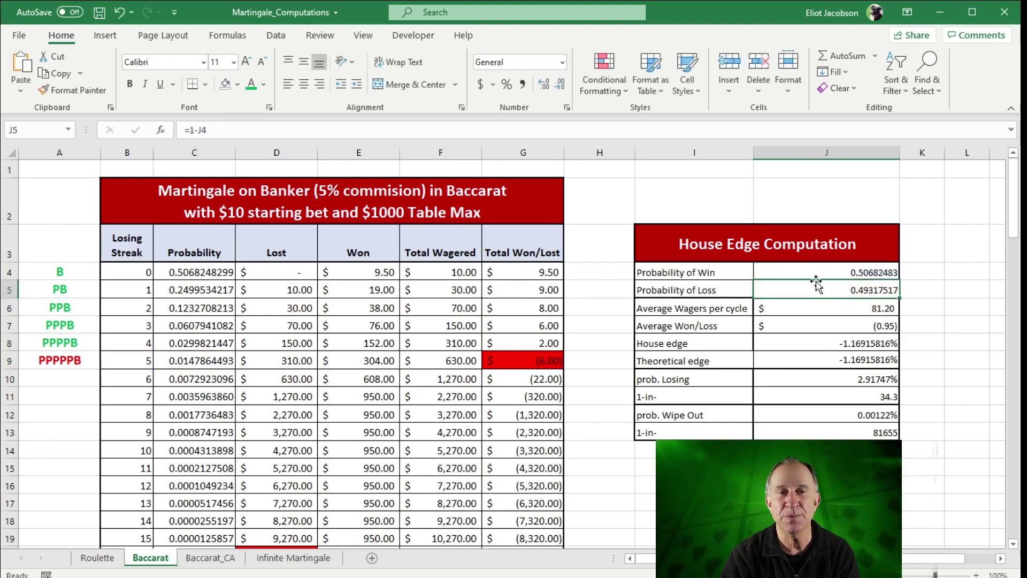
Point out B9's losing streak of 5 as C9's exponent and keep the formula unchanged.
left_click(144, 362)
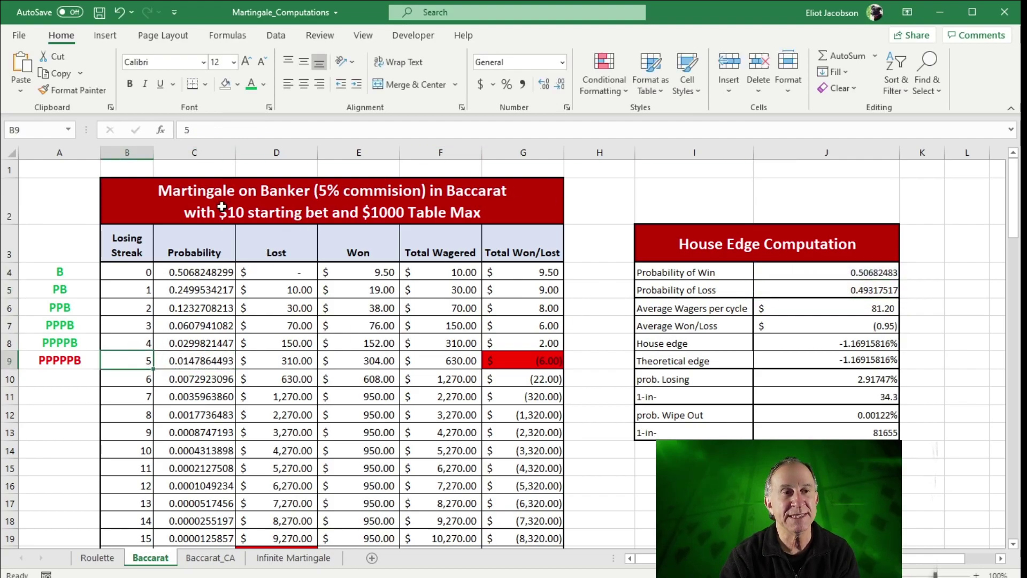
left_click(175, 359)
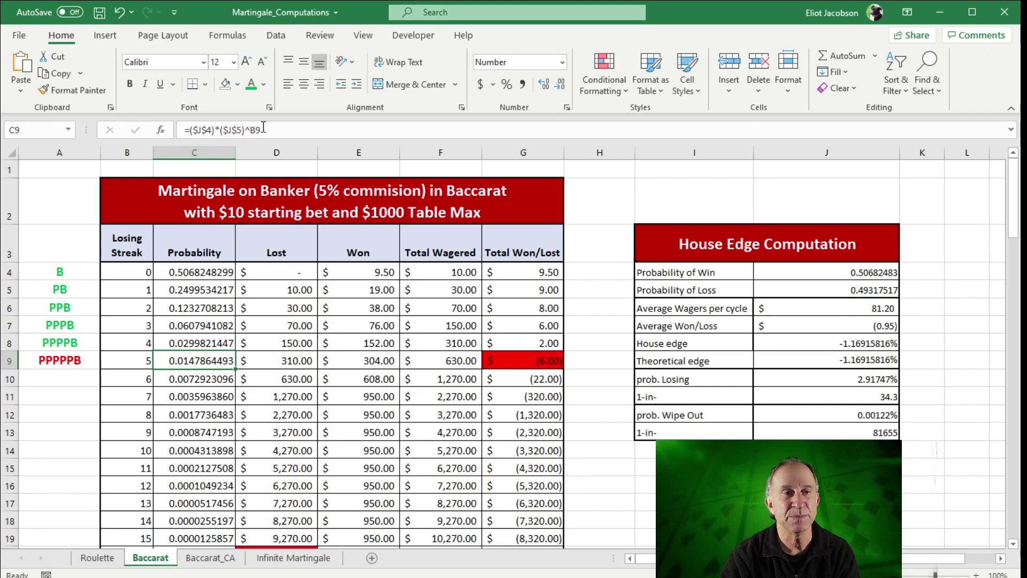
double_click(256, 129)
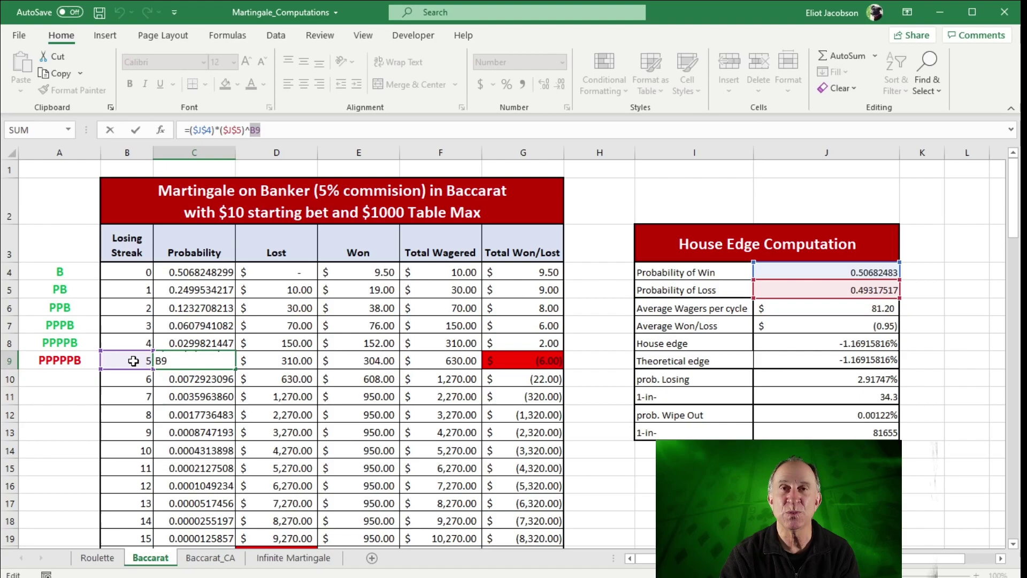
left_click(137, 130)
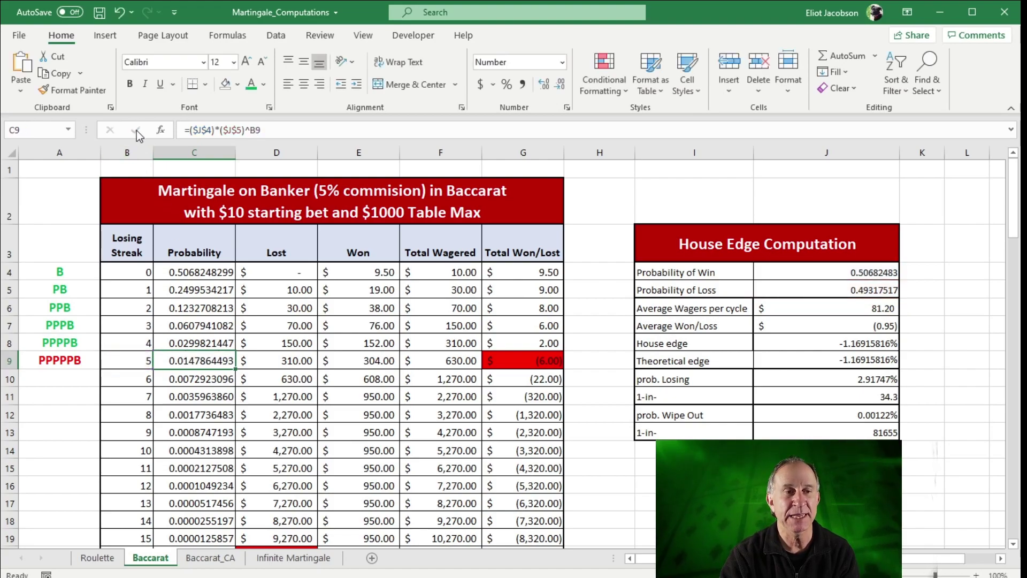
left_click(639, 520)
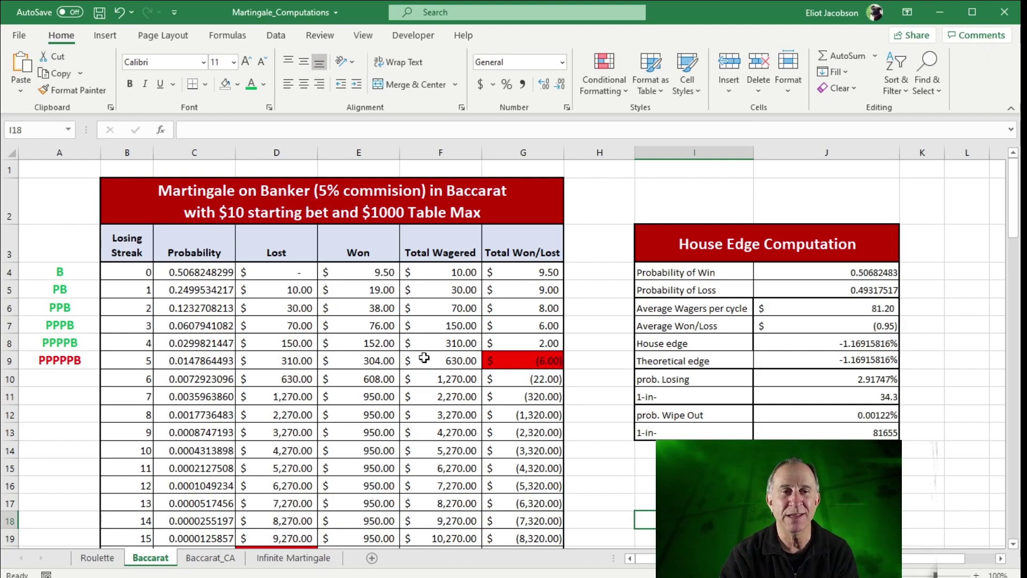
left_click(371, 271)
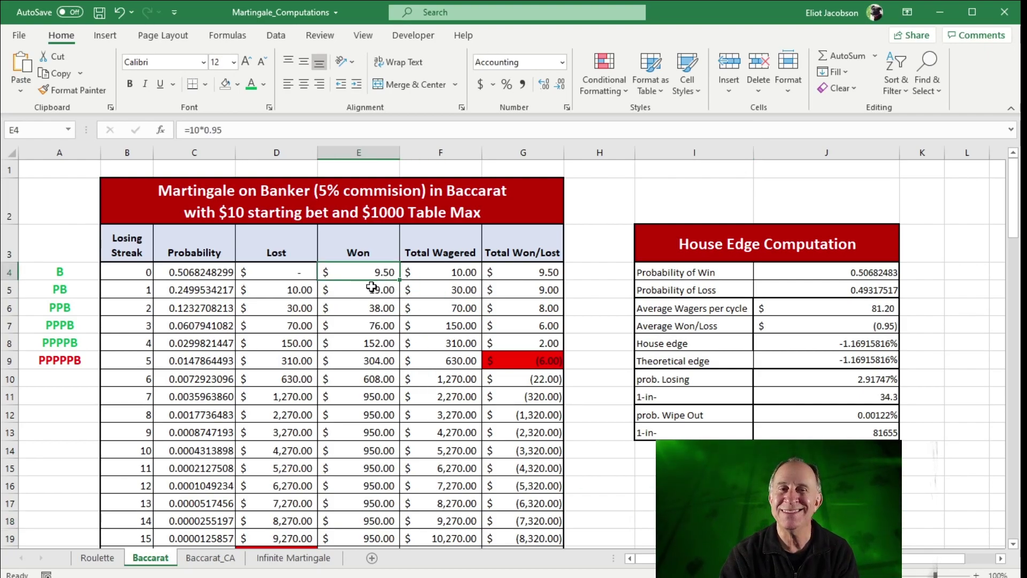
left_click(371, 289)
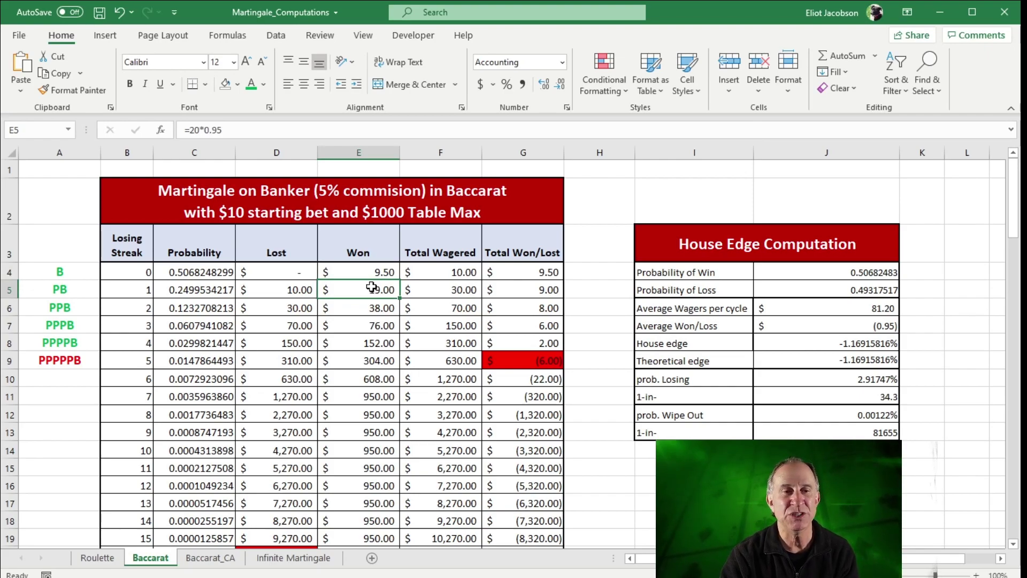
left_click(376, 270)
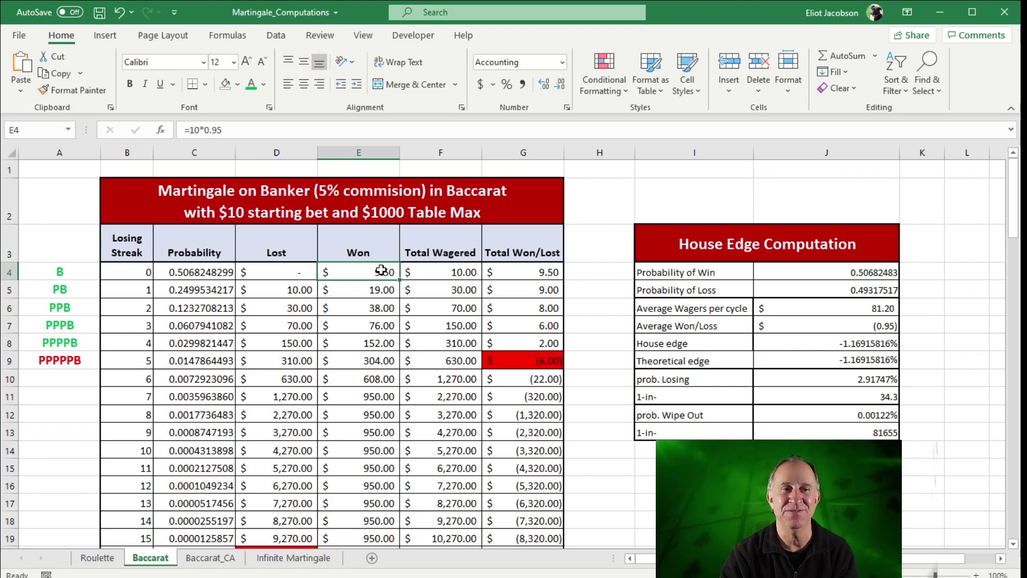
left_click(378, 291)
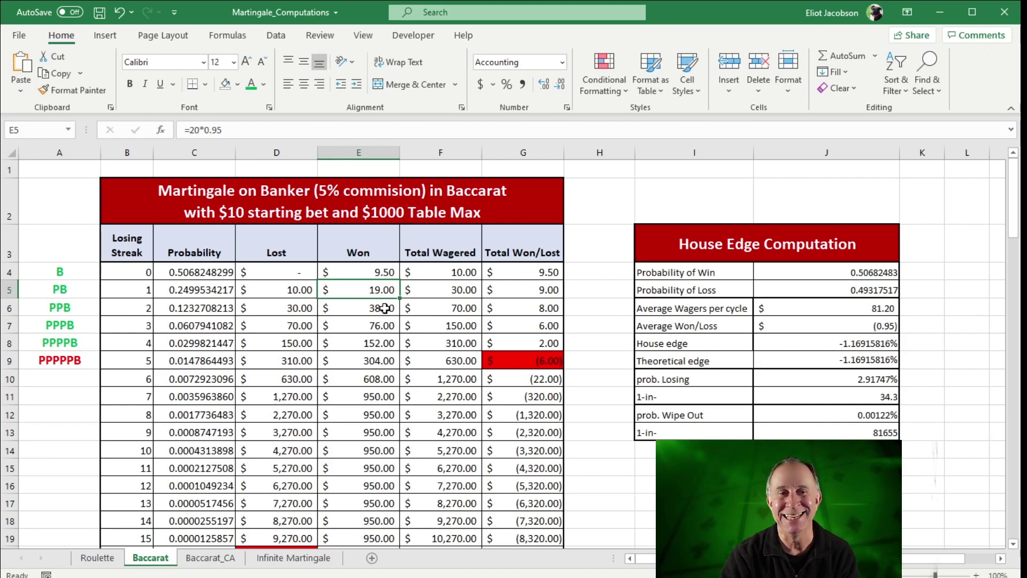
left_click(384, 308)
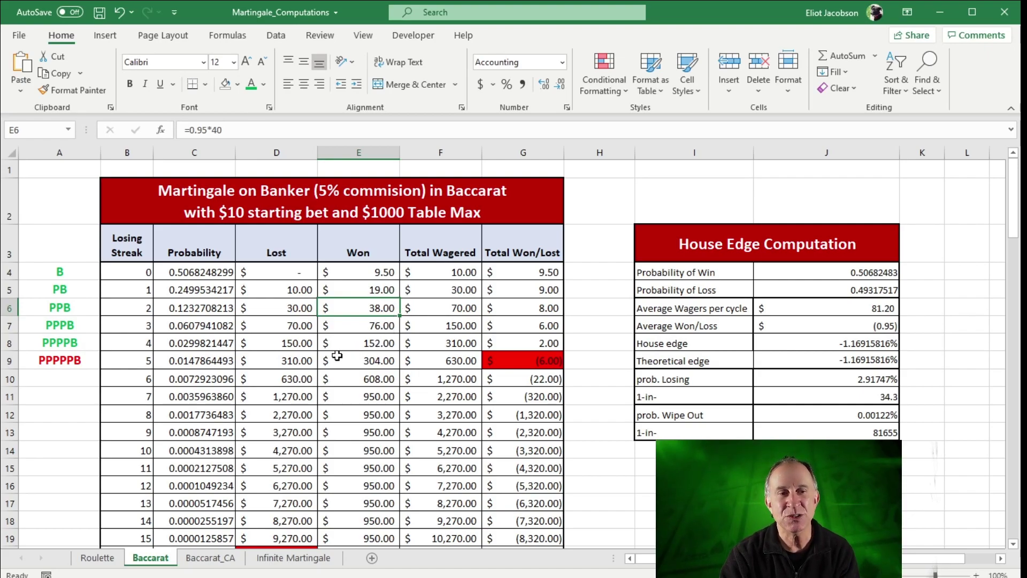
left_click(308, 361)
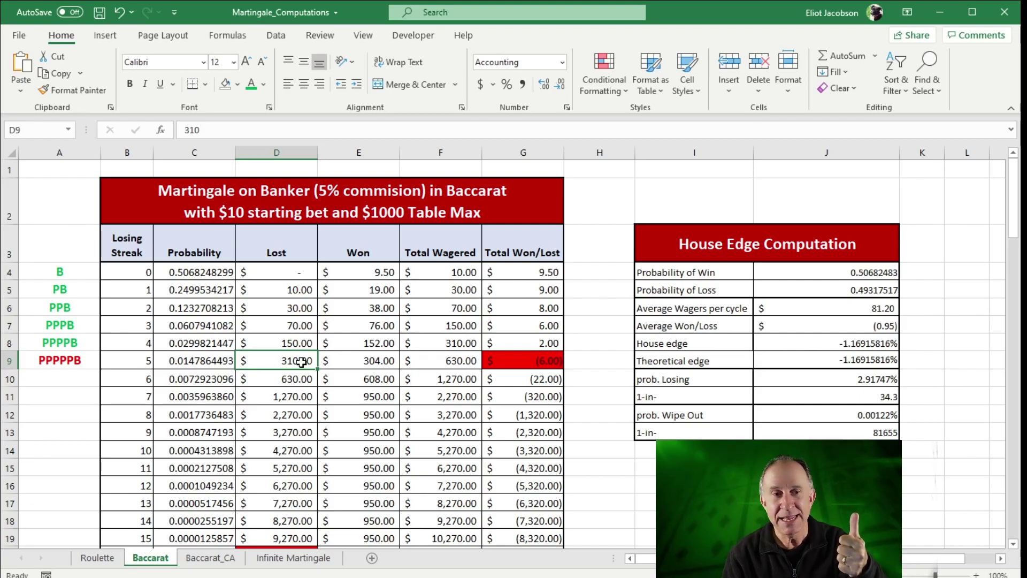
left_click(369, 361)
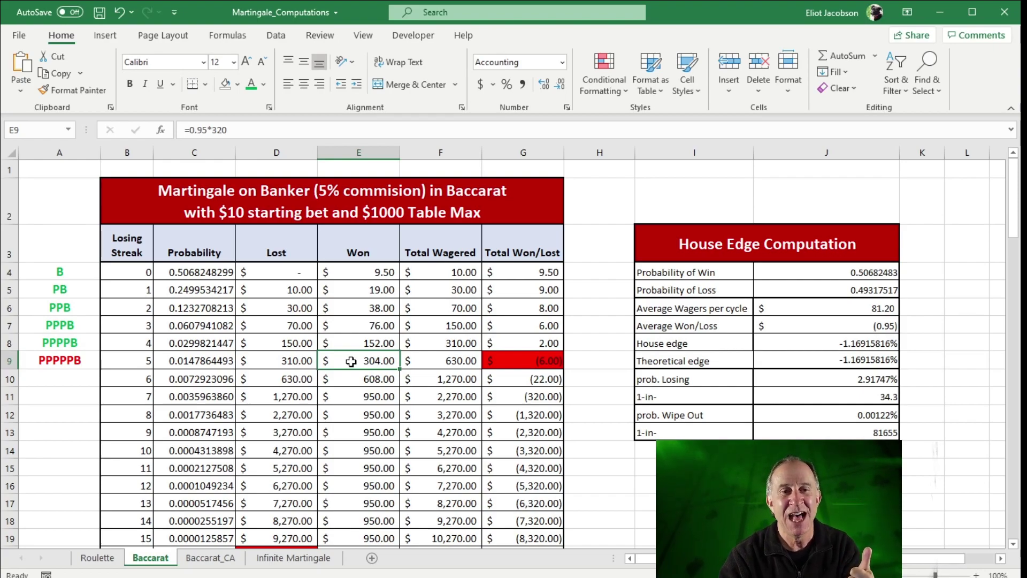
left_click(305, 362)
left_click(330, 364)
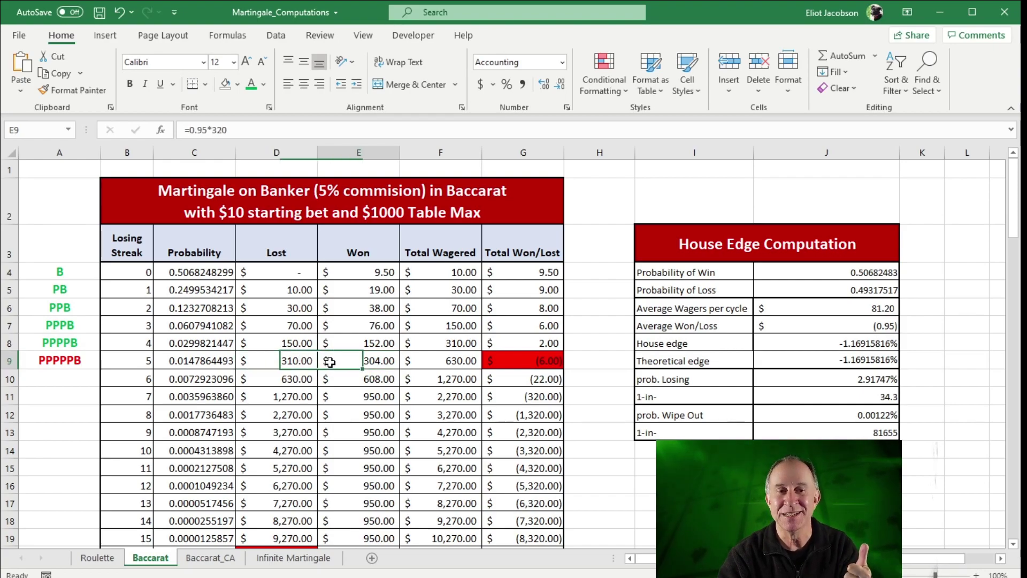
left_click(511, 364)
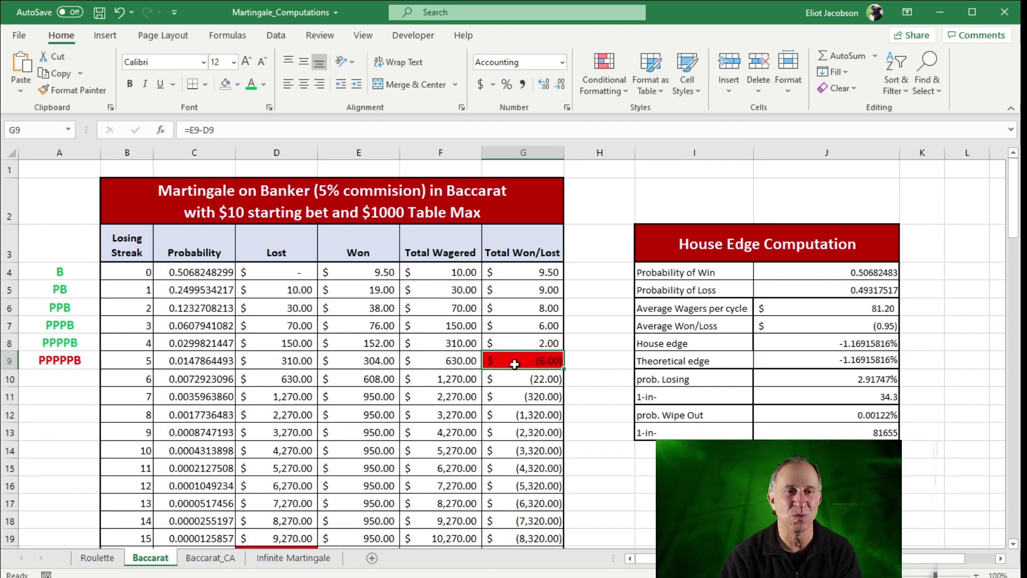
left_click(304, 381)
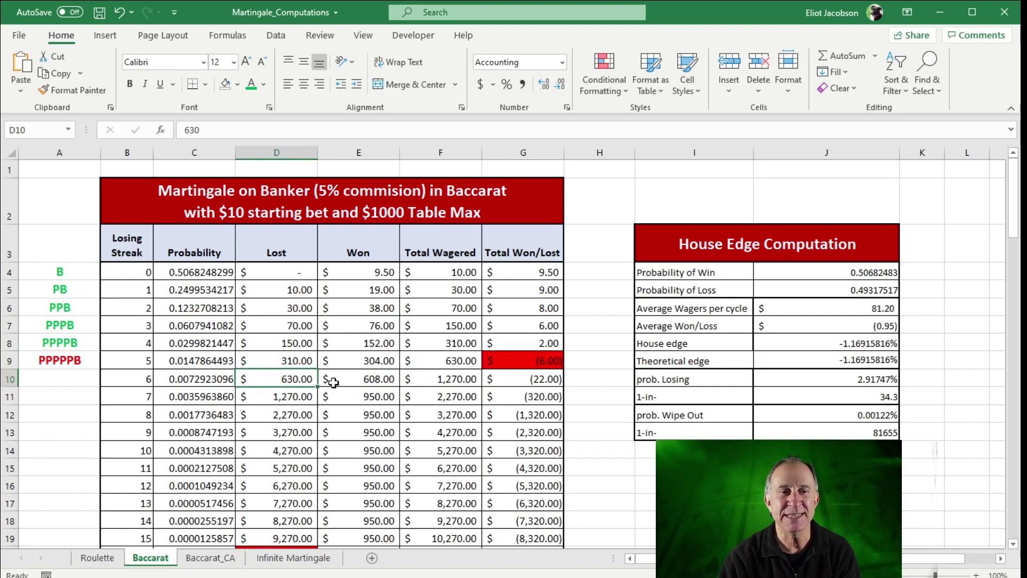
left_click(516, 381)
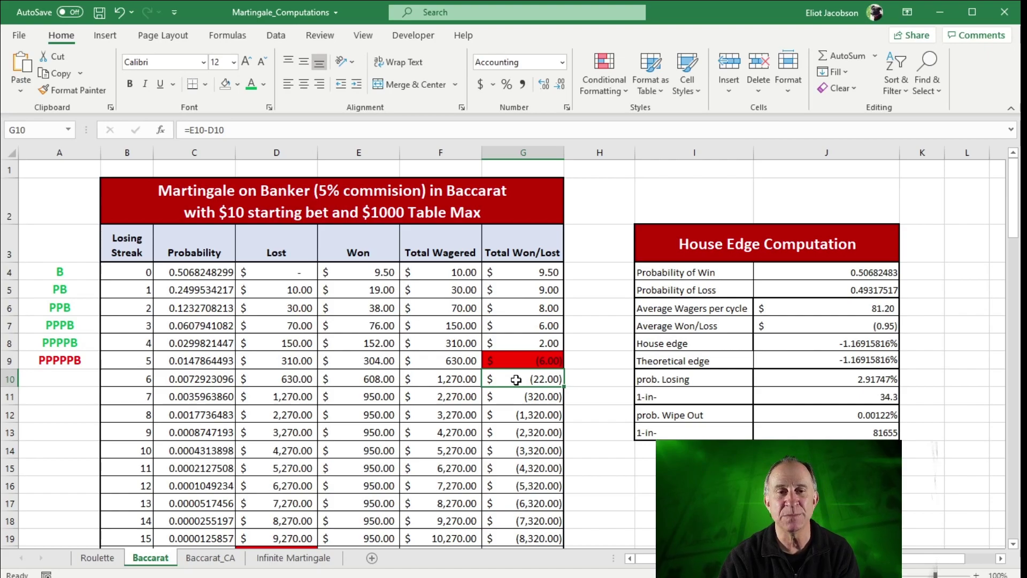
left_click(297, 398)
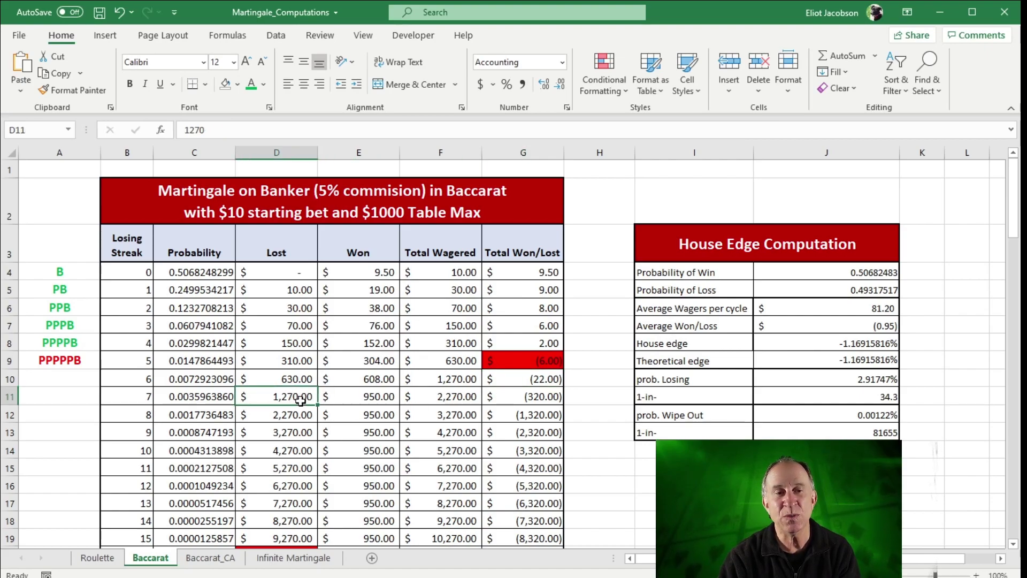
left_click(358, 398)
left_click(502, 397)
left_click(506, 416)
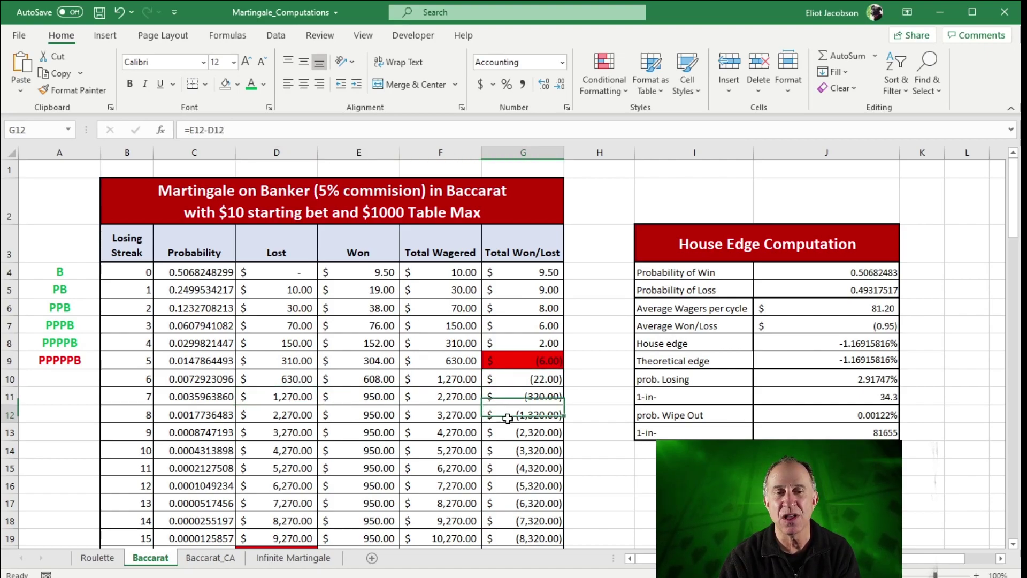
left_click(507, 431)
left_click(503, 451)
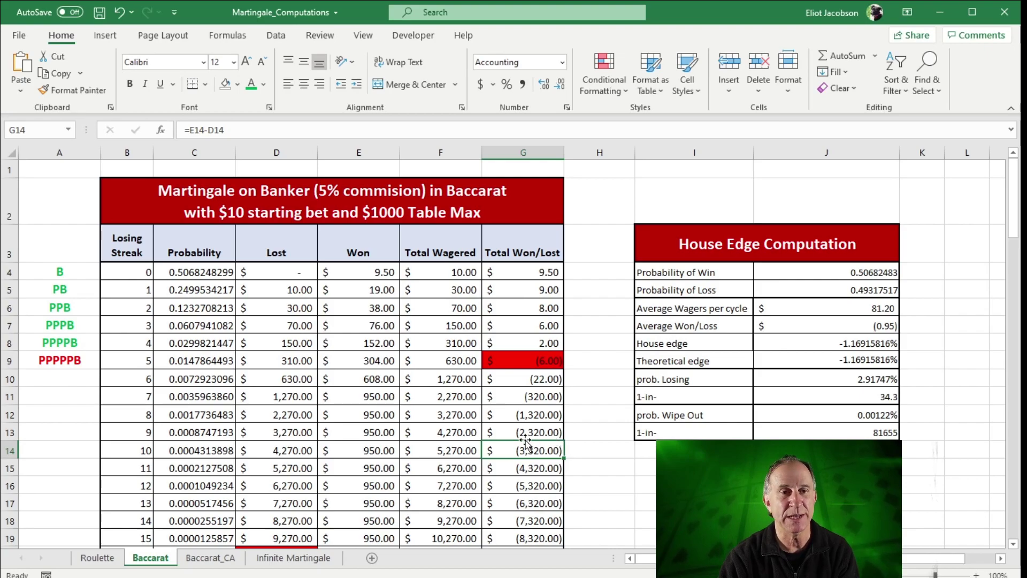
scroll(503, 446, "down", 1)
scroll(503, 444, "up", 2)
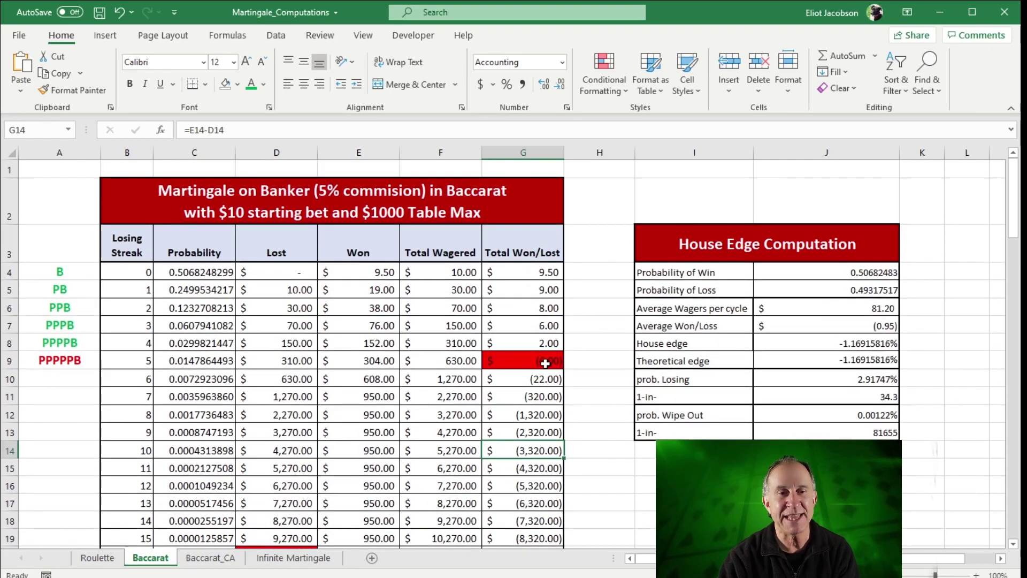
left_click(541, 360)
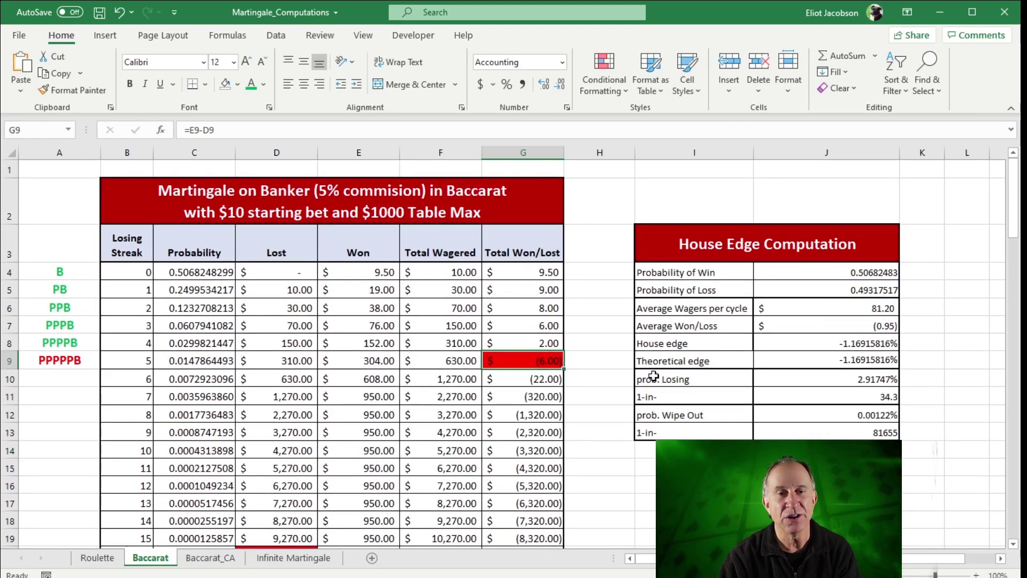
left_click(695, 381)
left_click(783, 383)
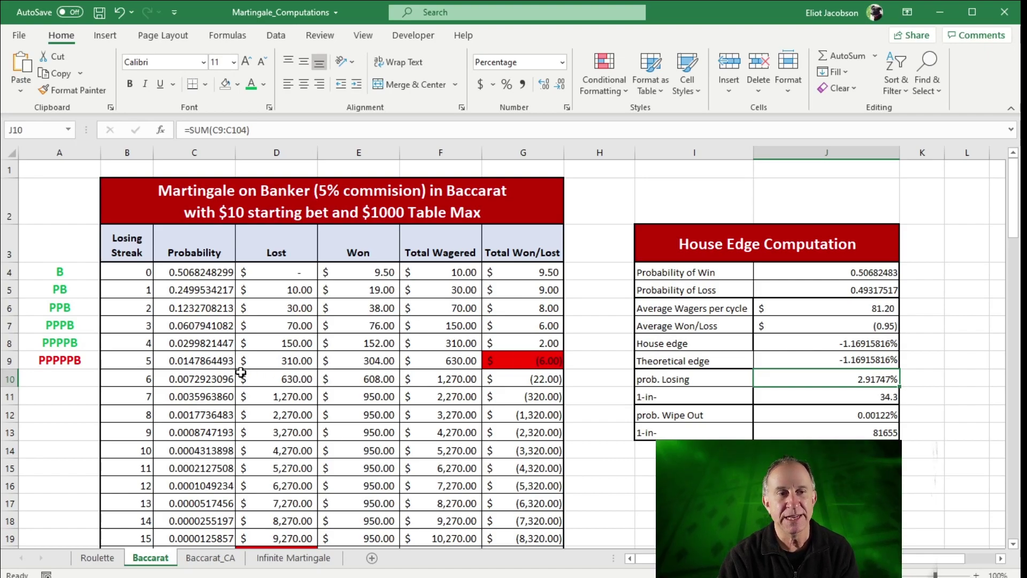
left_click(219, 363)
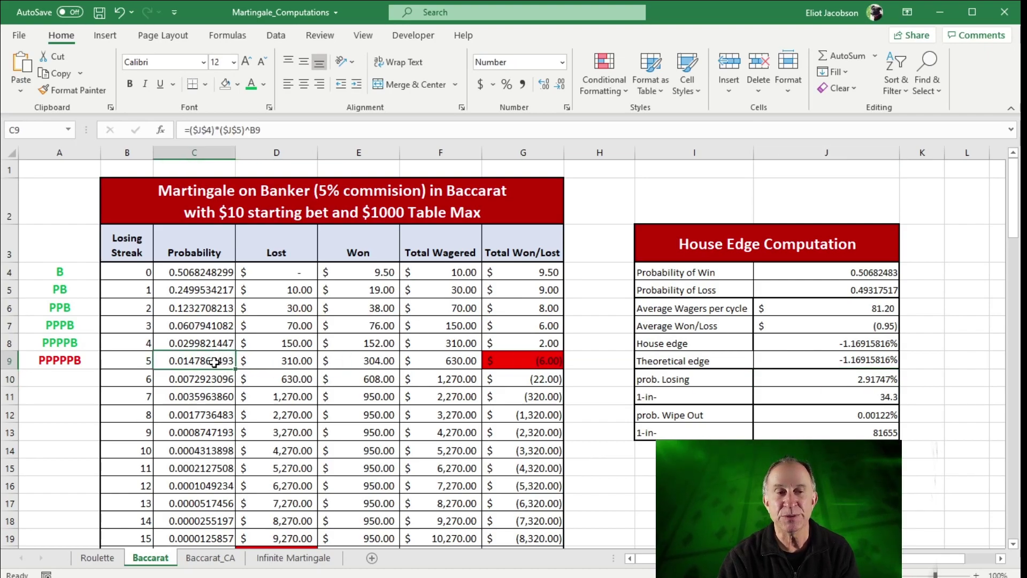
left_click_drag(214, 362, 191, 345)
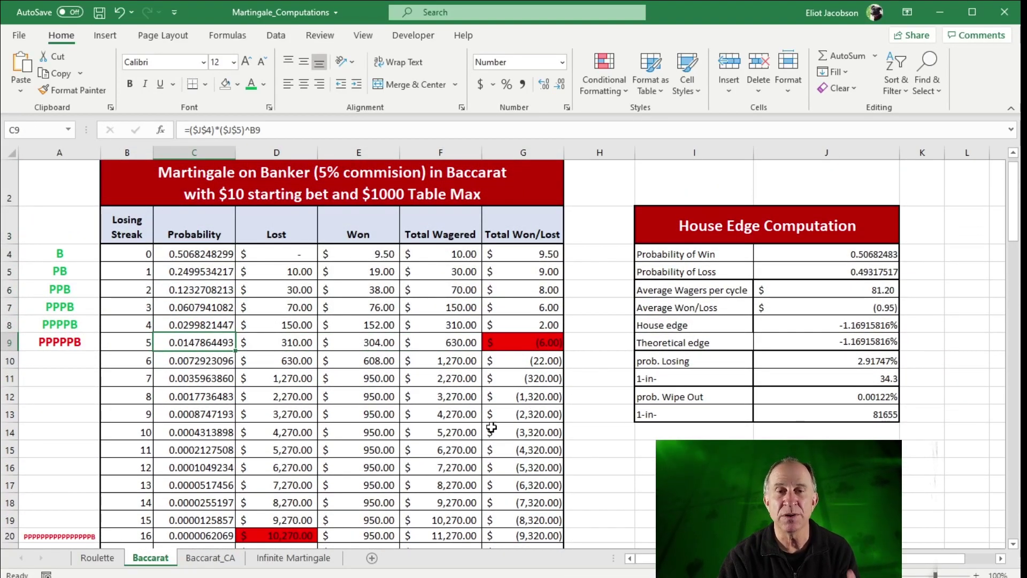
left_click(696, 424)
left_click(816, 356)
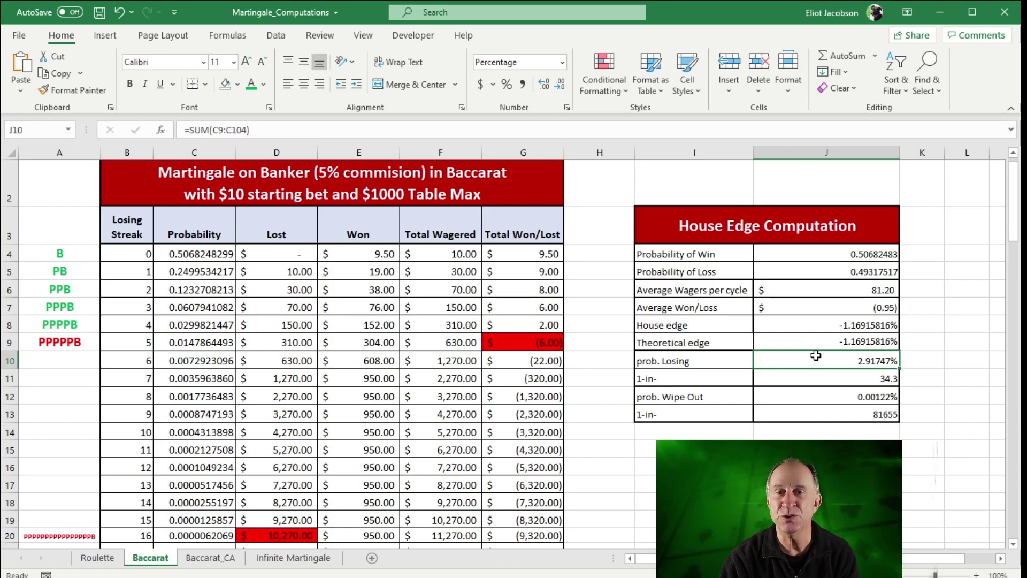
left_click(847, 377)
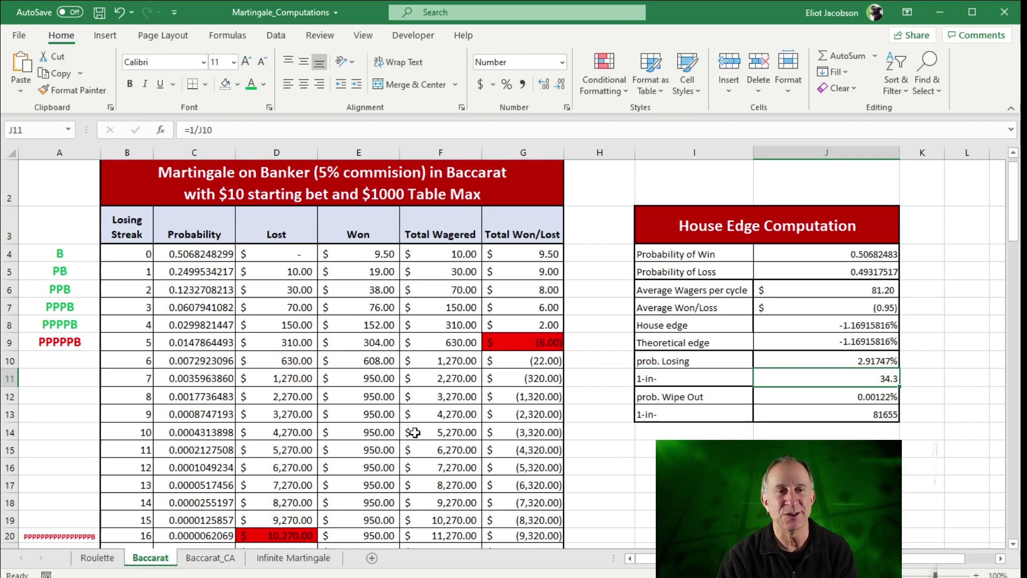
scroll(415, 432, "down", 1)
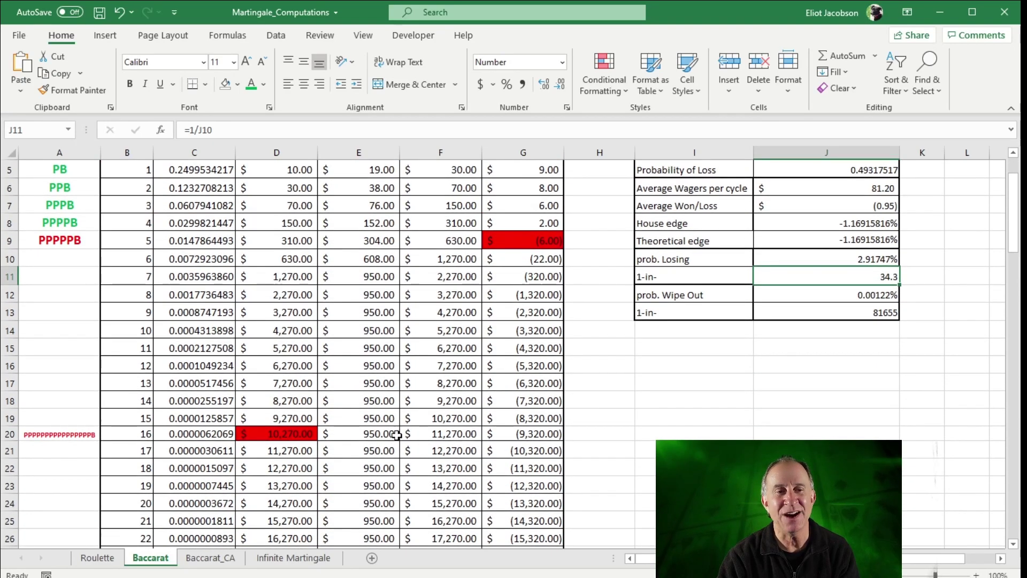
left_click(299, 432)
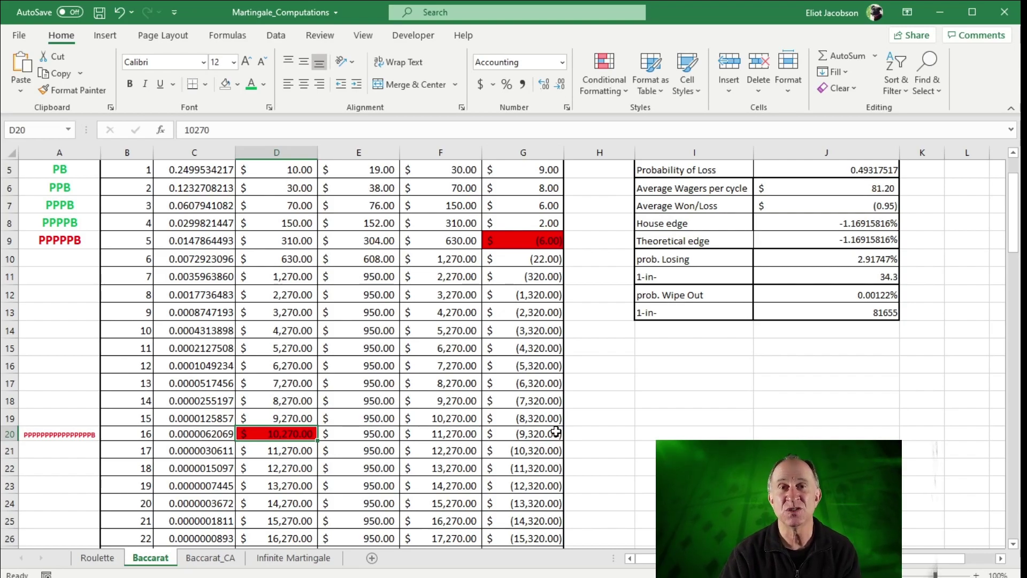
left_click(213, 434)
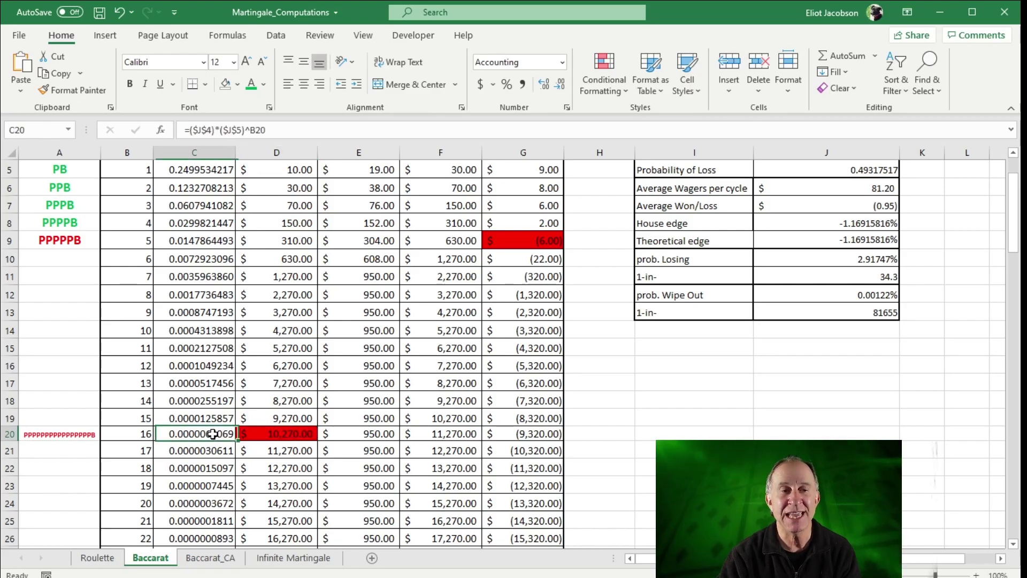
left_click_drag(213, 434, 187, 328)
scroll(695, 407, "up", 2)
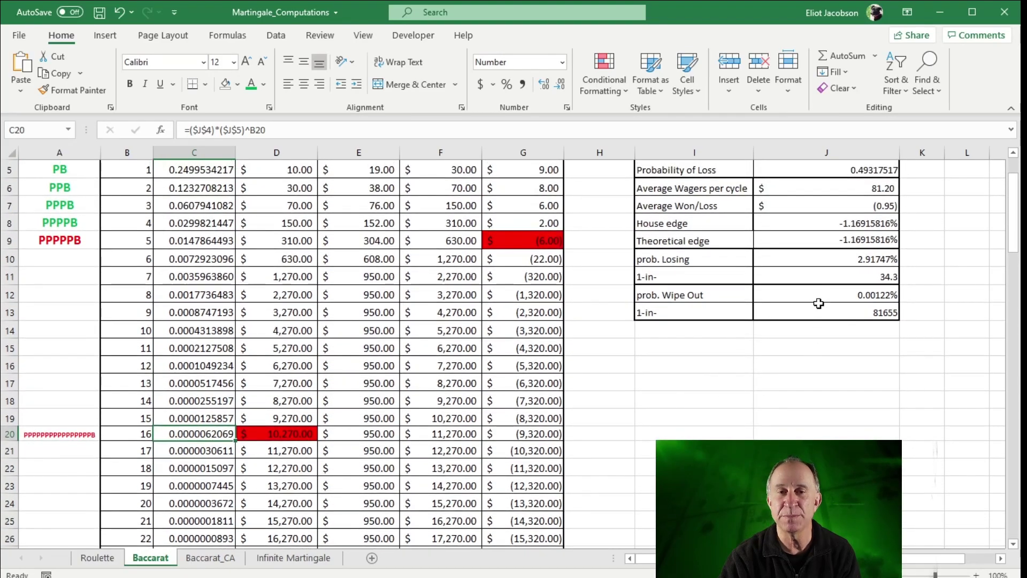
left_click(813, 288)
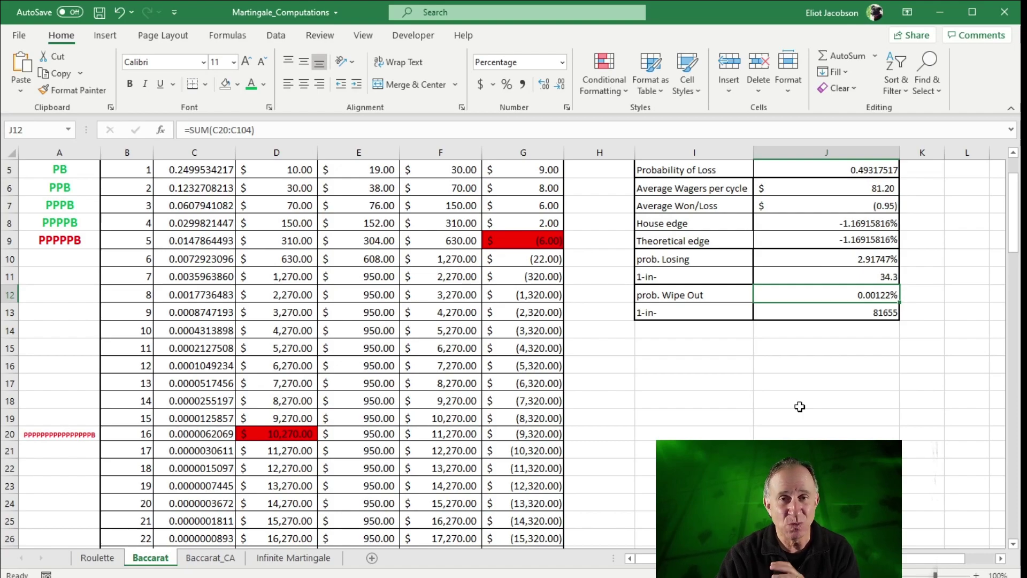
left_click(880, 314)
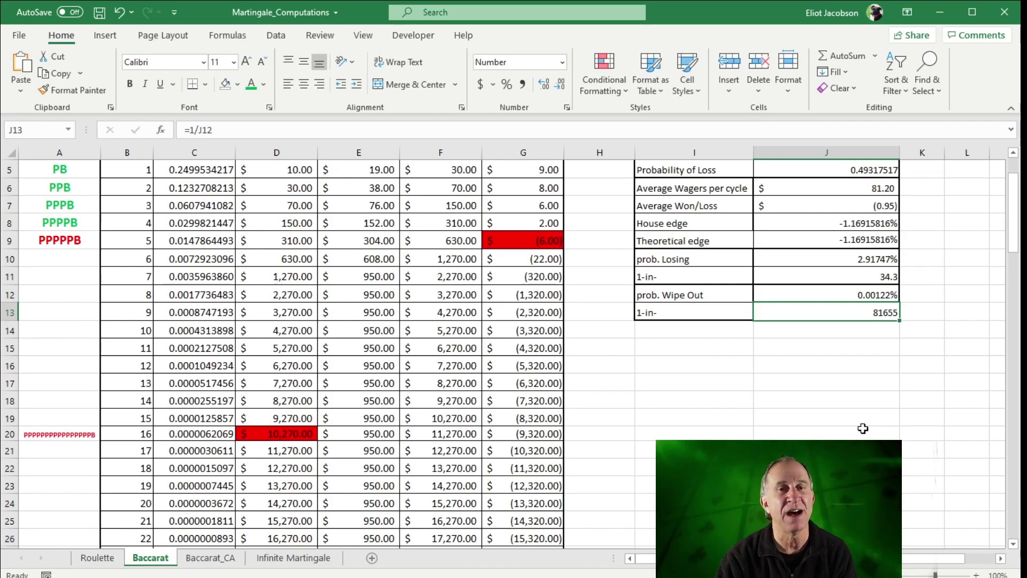
scroll(863, 429, "up", 2)
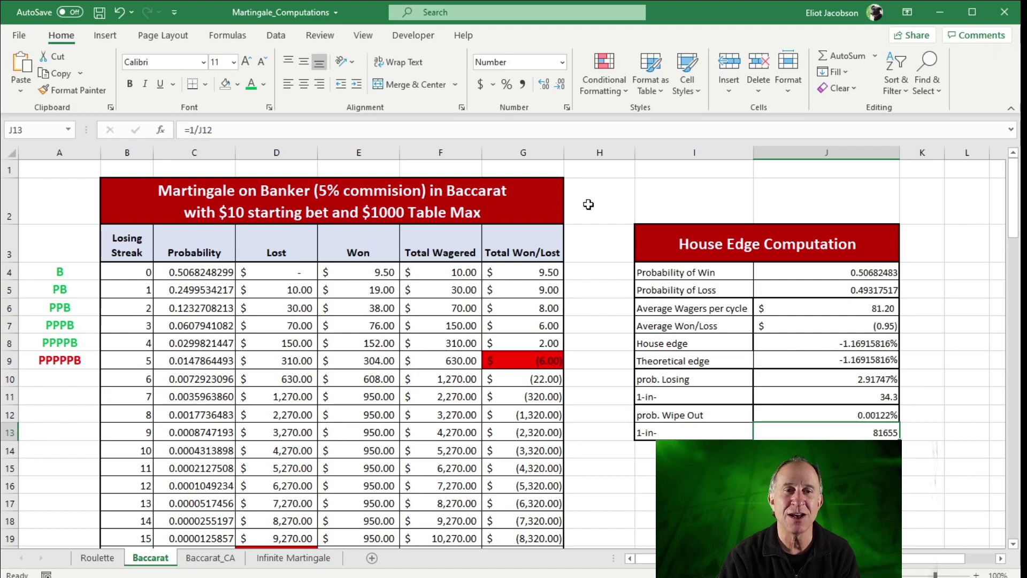
Relate the column C streak probabilities to column F Total Wagered for the $81.20 average wager per cycle.
left_click(621, 240)
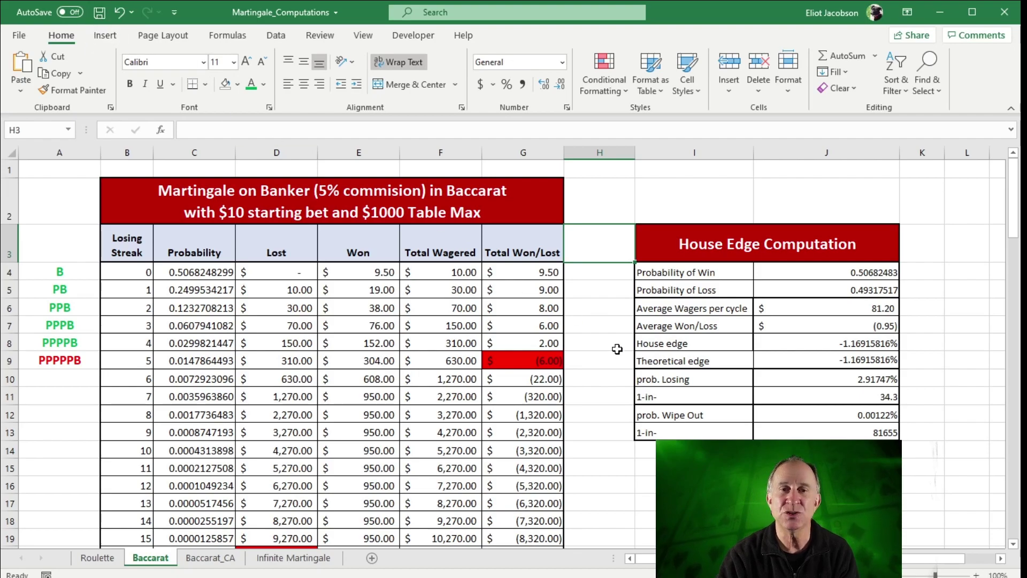
left_click(865, 304)
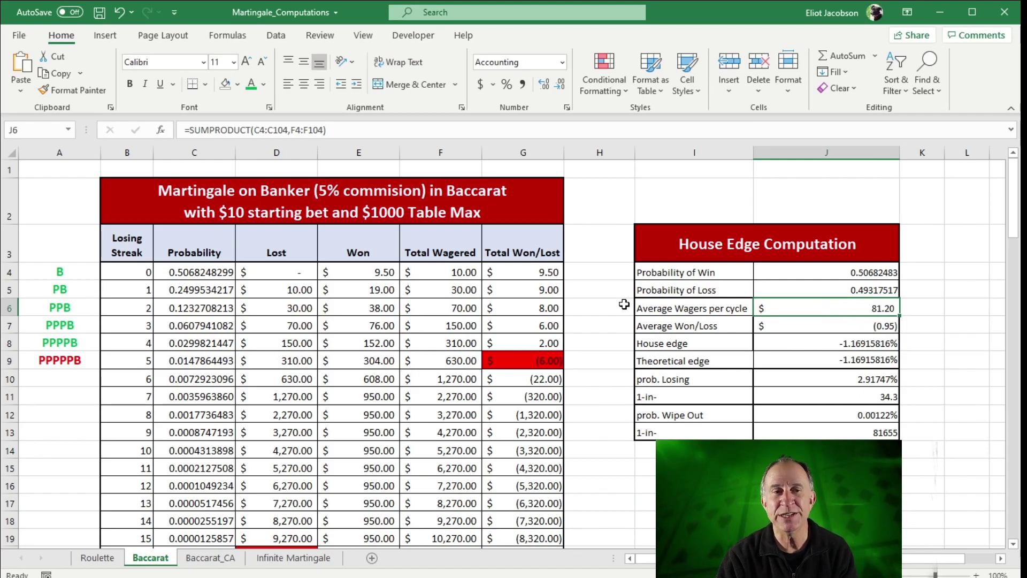
left_click_drag(204, 268, 207, 373)
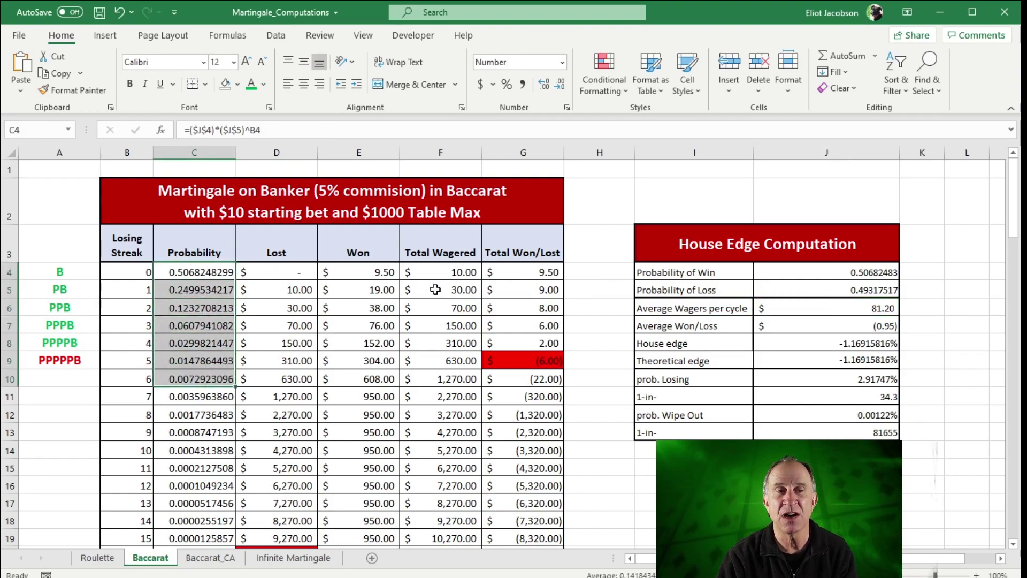
left_click(454, 269)
left_click_drag(455, 269, 458, 360)
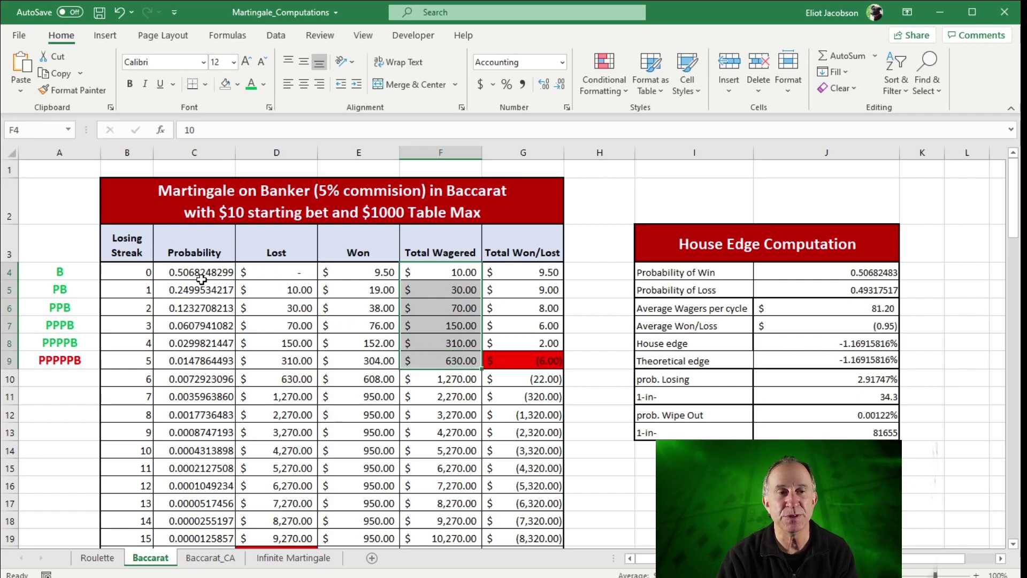
left_click_drag(201, 279, 200, 356)
left_click(459, 271)
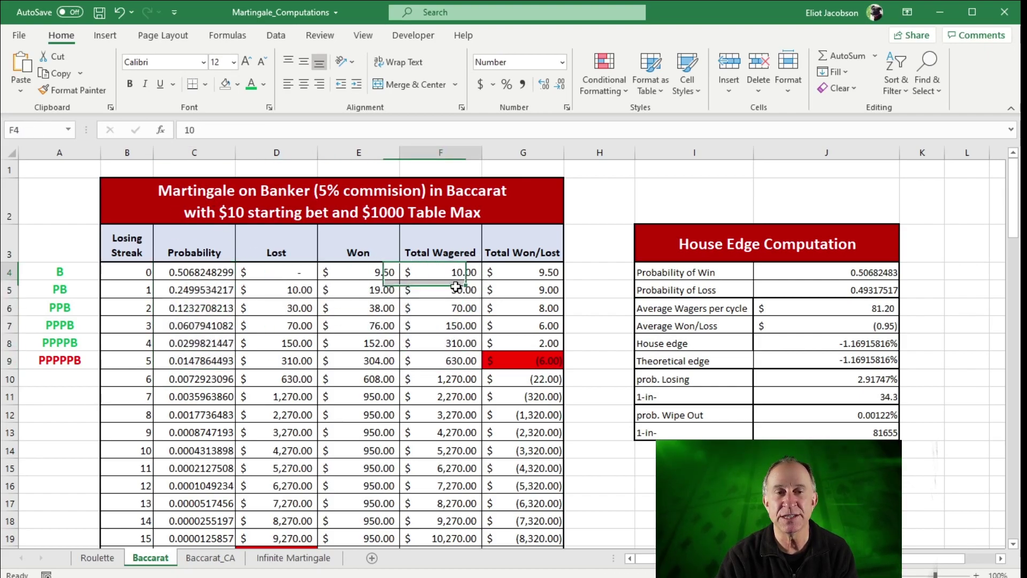
left_click_drag(456, 287, 453, 352)
left_click(810, 307)
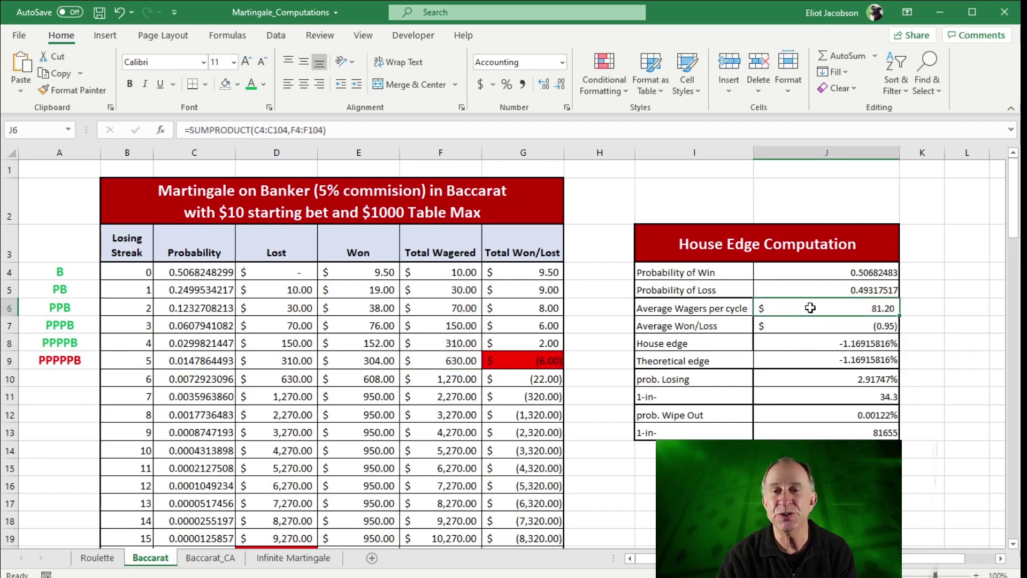
Explain Average Won/Loss as SUMPRODUCT of C4:C11 and Total Won/Lost, and House edge =J7/J6, -1.16915816%.
left_click(886, 328)
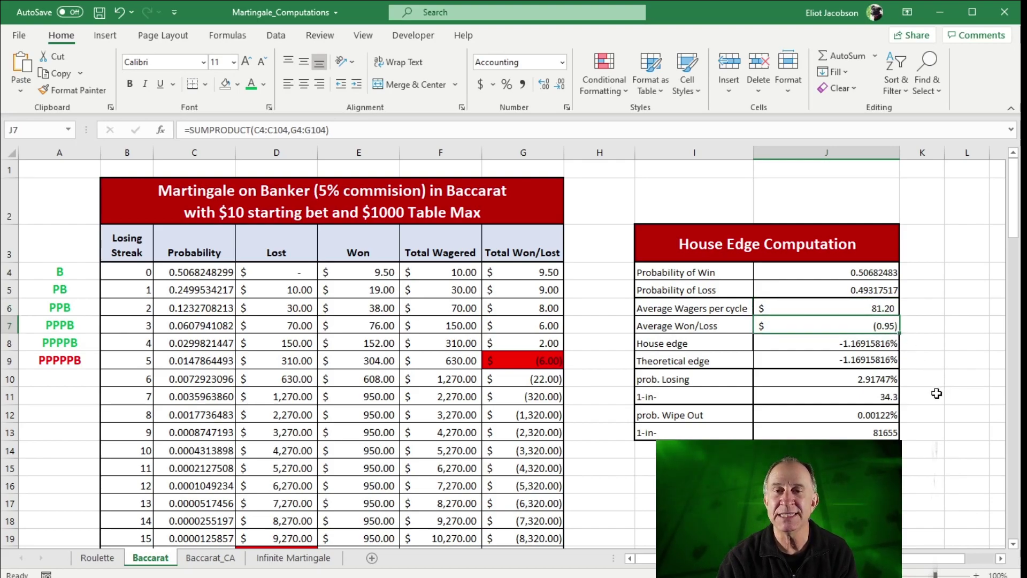
left_click_drag(193, 272, 220, 398)
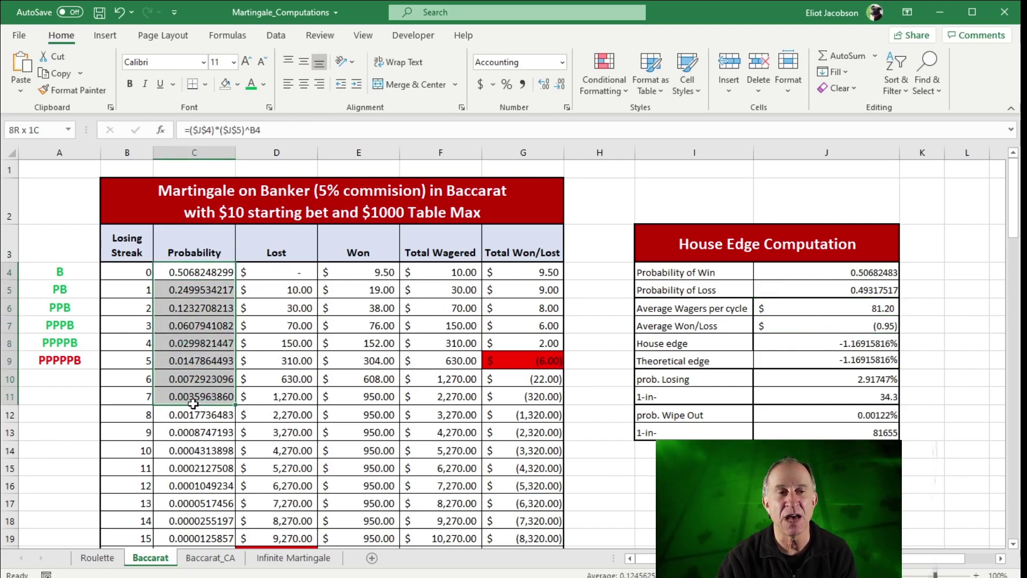
left_click_drag(515, 272, 515, 397)
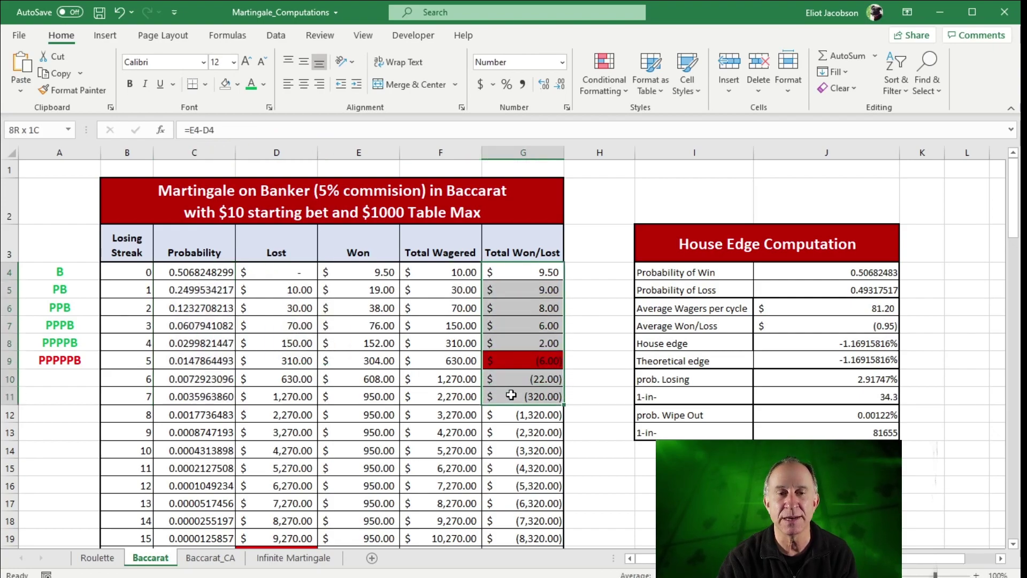
left_click(841, 327)
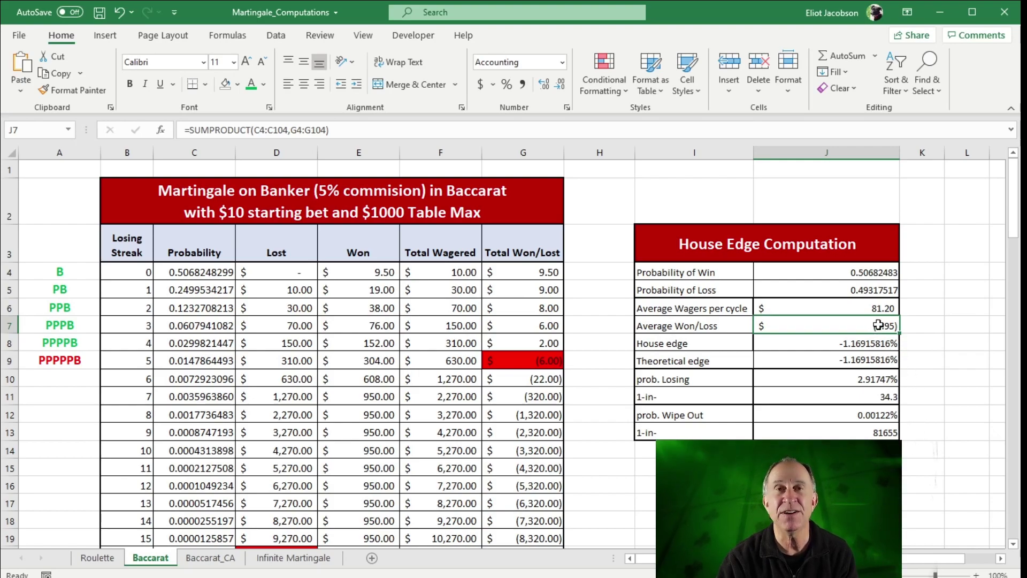
left_click(875, 308)
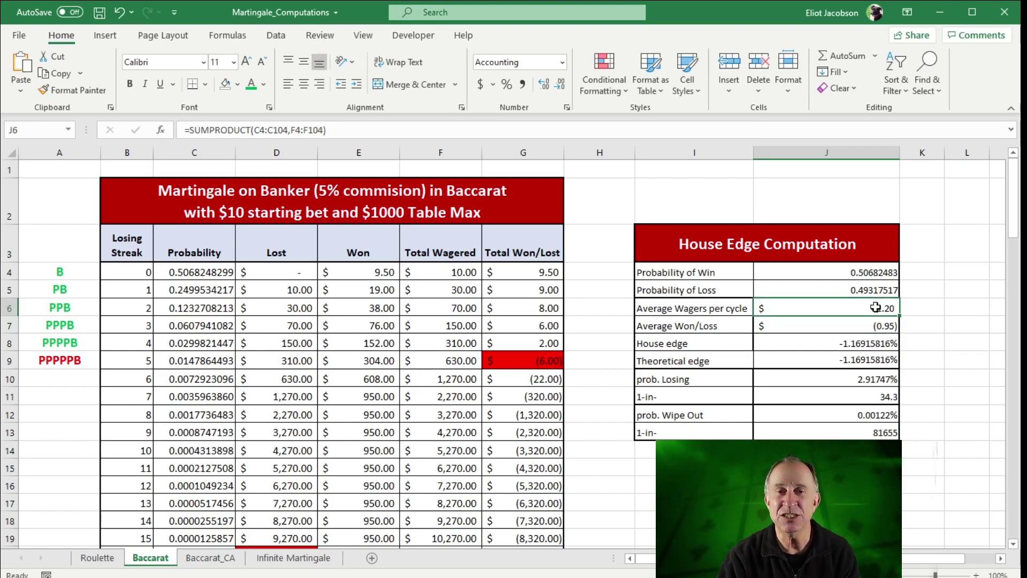
left_click(880, 342)
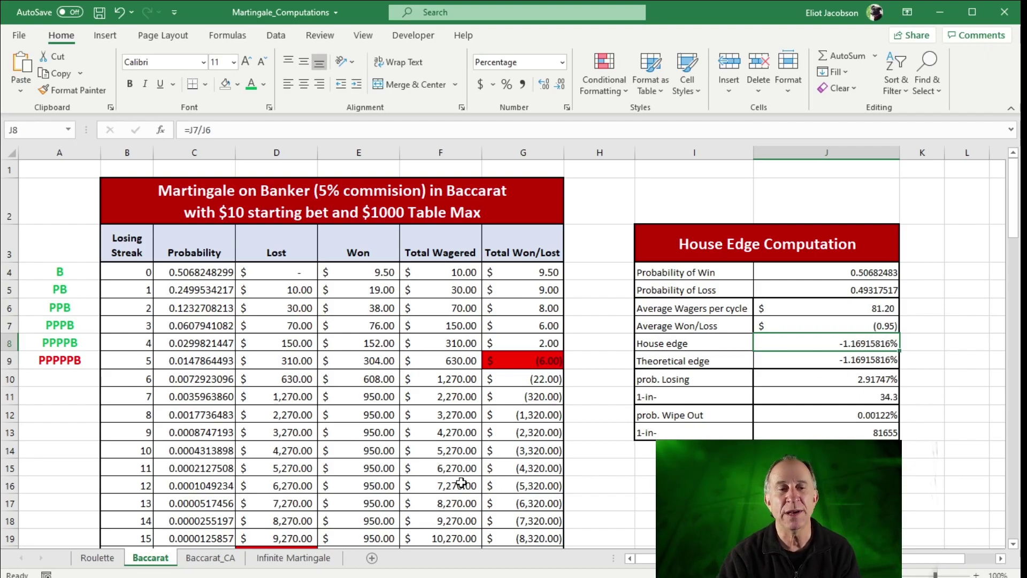
Check the Banker-ignoring-ties return of -0.011691582 in F31 on Baccarat_CA, then go back to Baccarat.
left_click(212, 558)
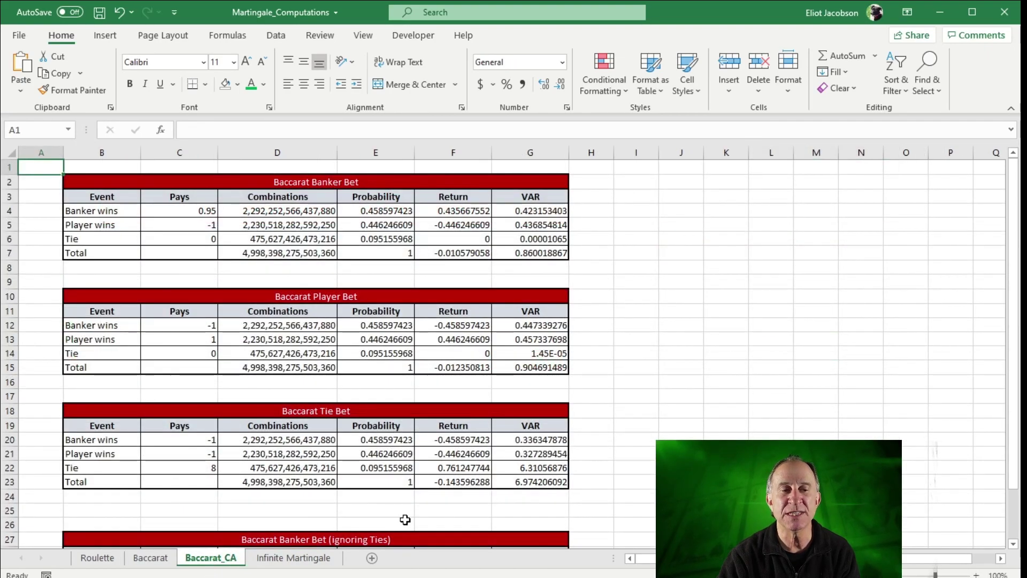
scroll(404, 519, "down", 3)
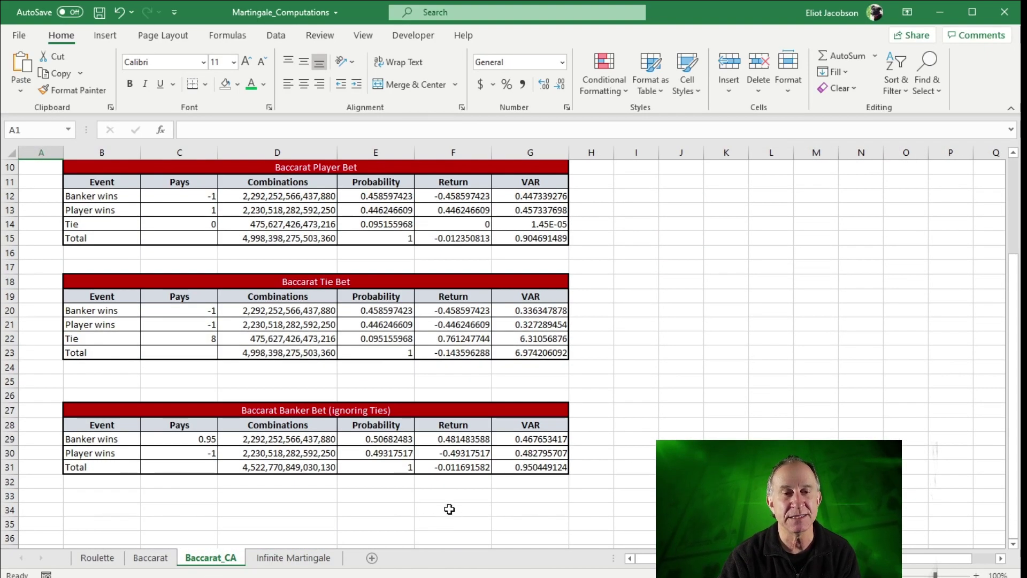
left_click(459, 467)
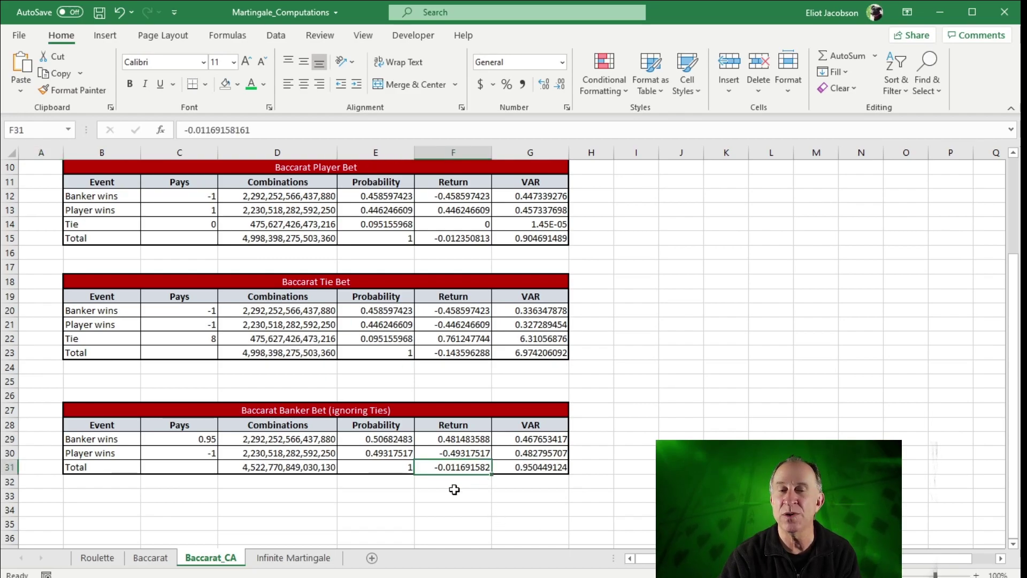
left_click(150, 558)
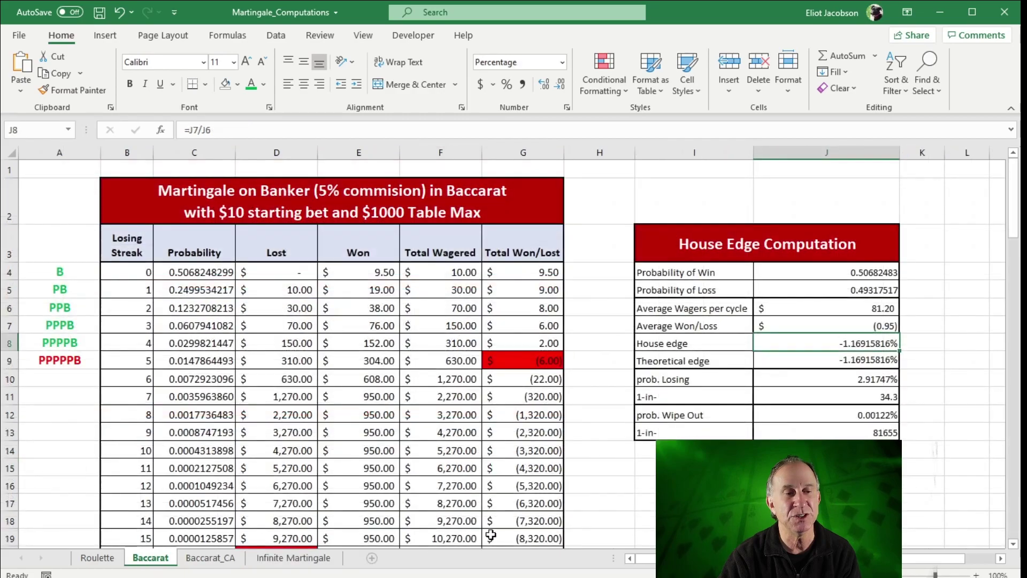
left_click(862, 360)
left_click_drag(863, 360, 862, 345)
left_click(865, 352)
left_click(854, 360)
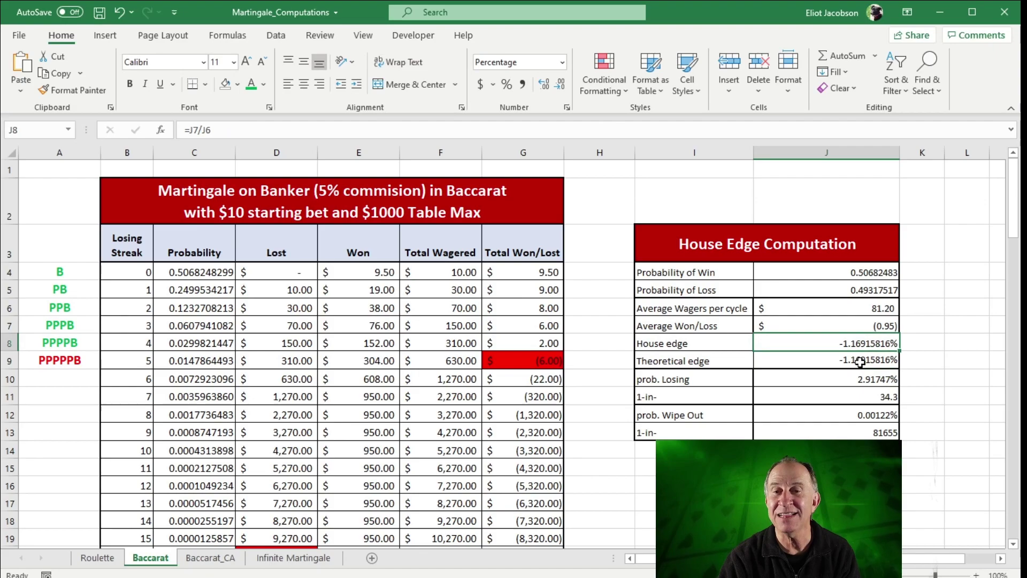
left_click(846, 343)
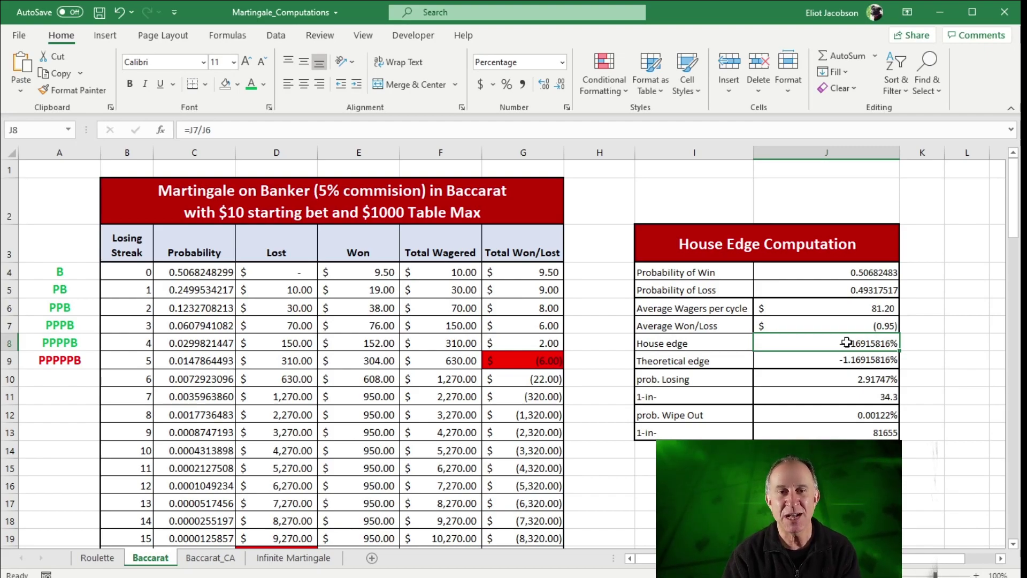
left_click(881, 361)
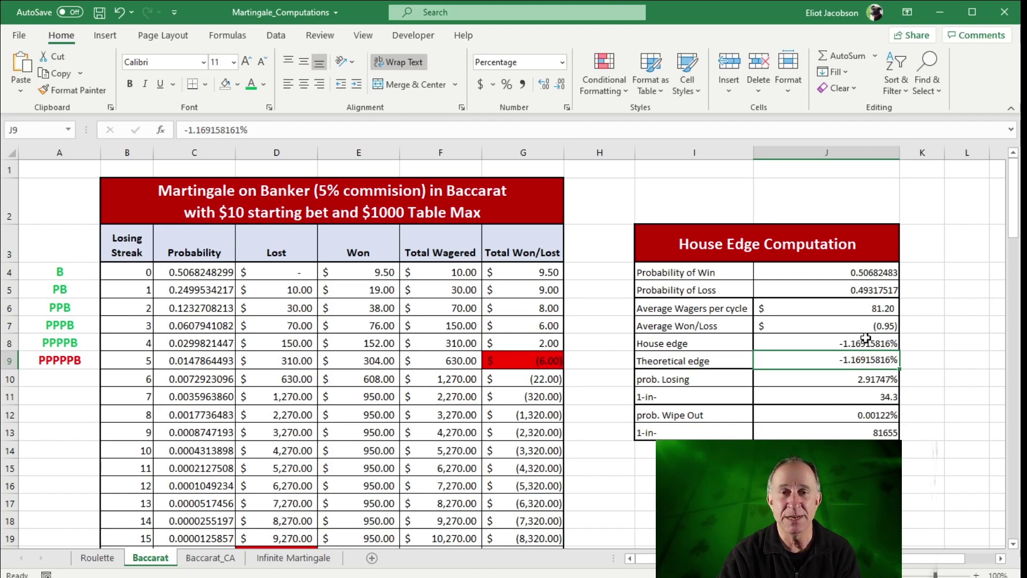
left_click(886, 308)
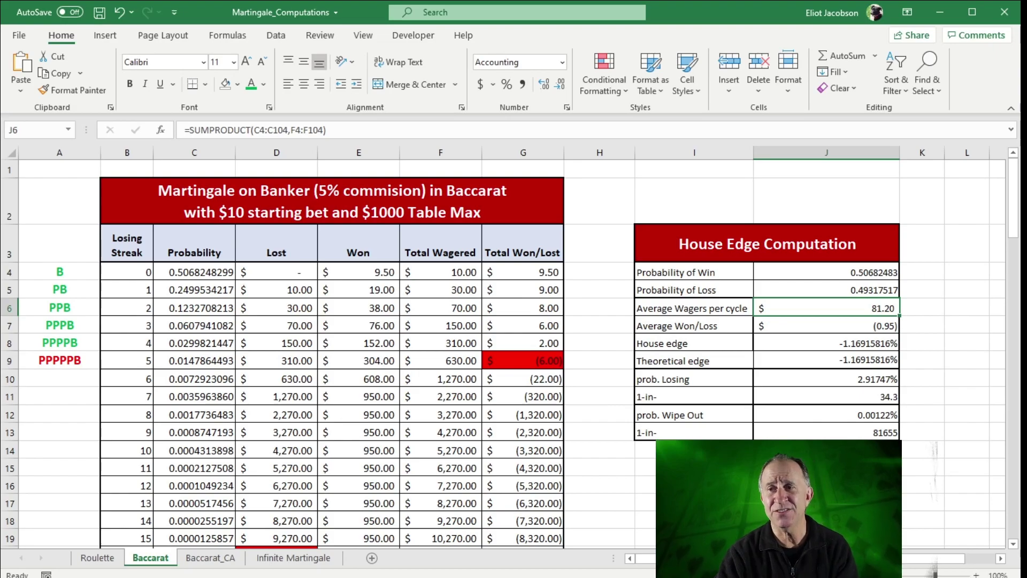
scroll(503, 348, "down", 1)
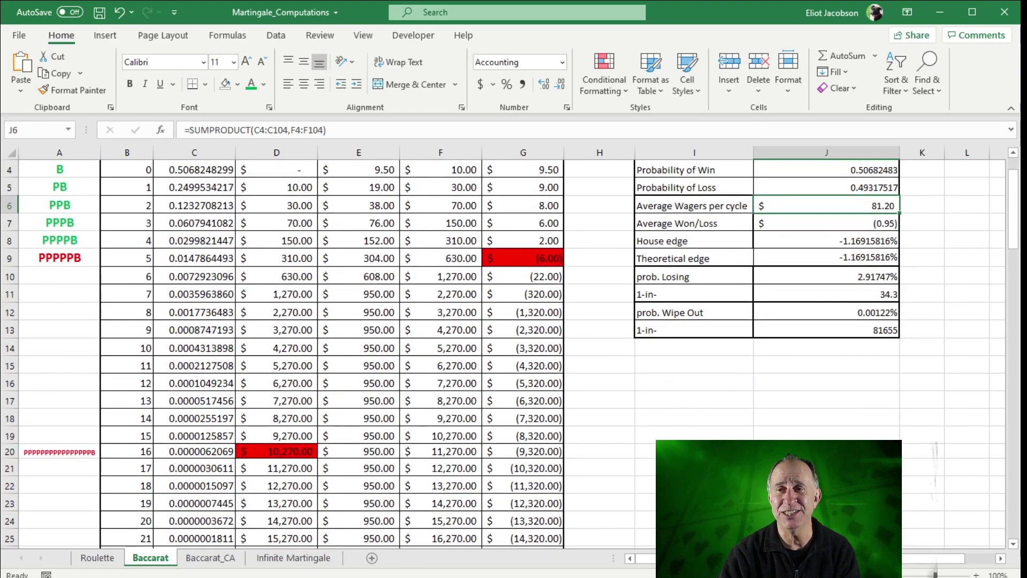
left_click(301, 559)
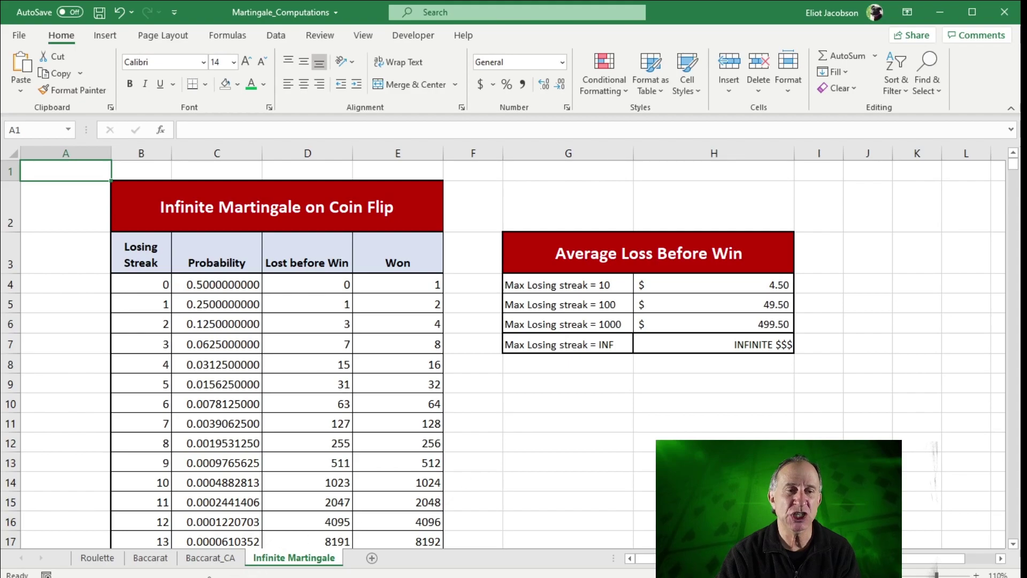
left_click(148, 560)
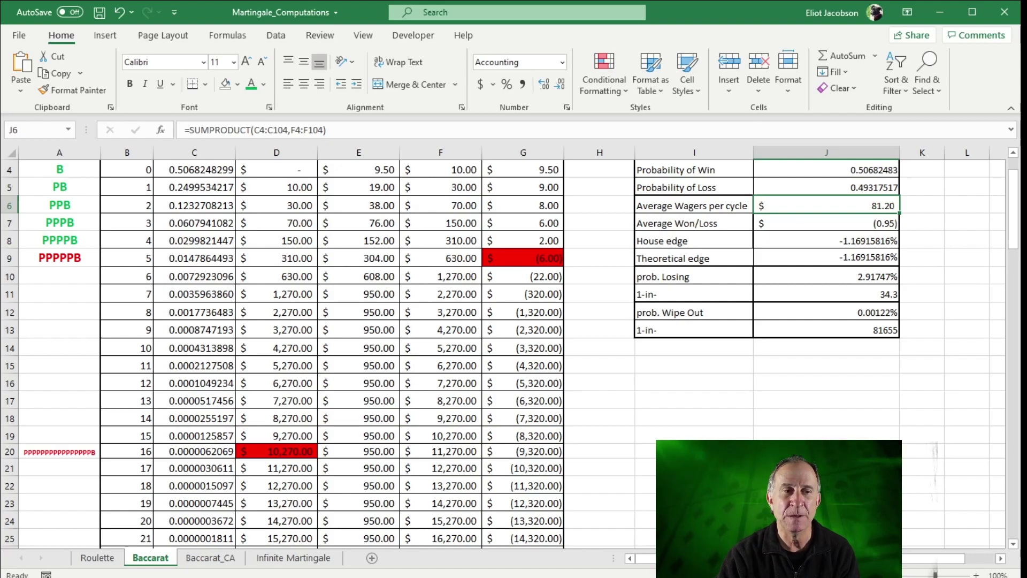
scroll(503, 353, "up", 1)
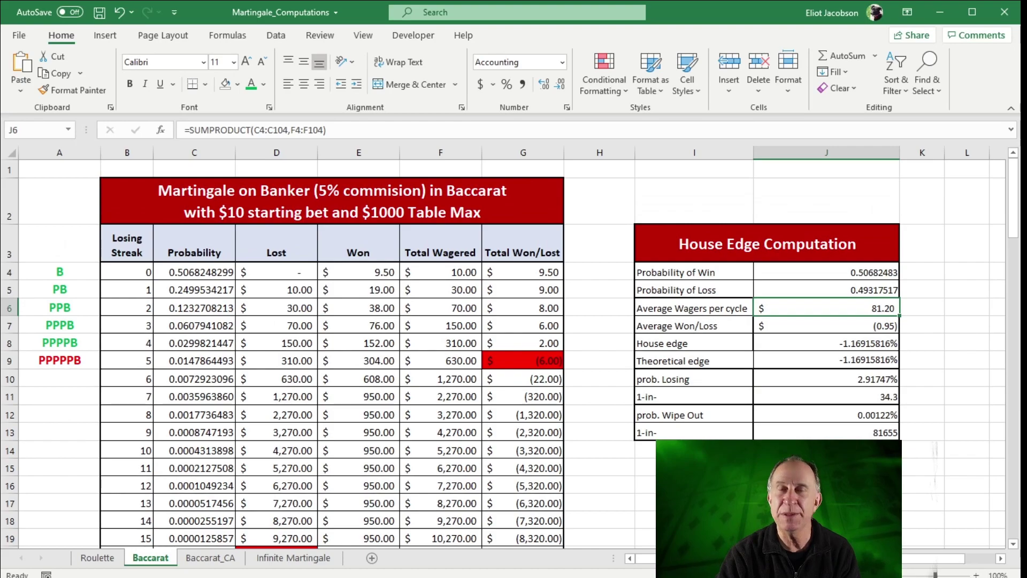